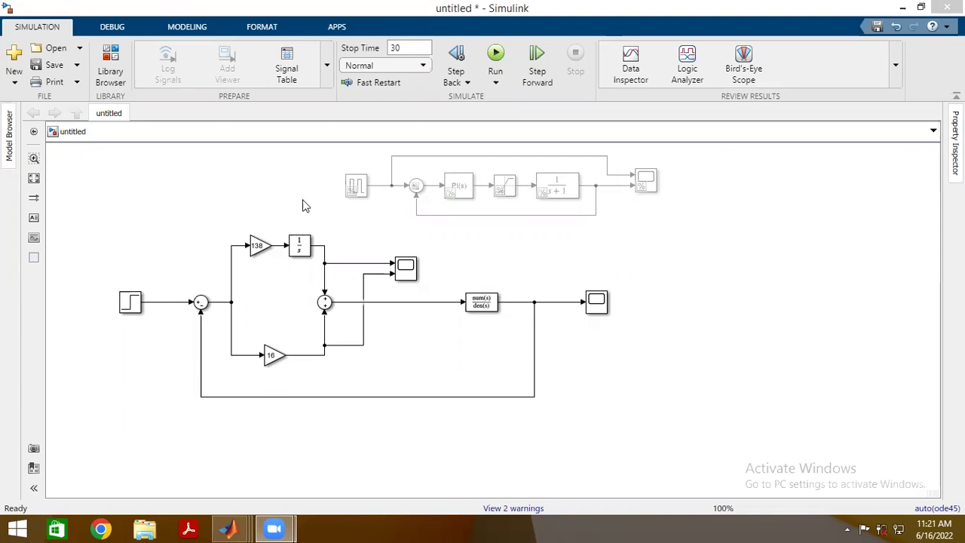
Run the model and check Scope1: output overshoots to about 1.2, then settles at 1
{"action": "left_click", "coordinate": [300, 316]}
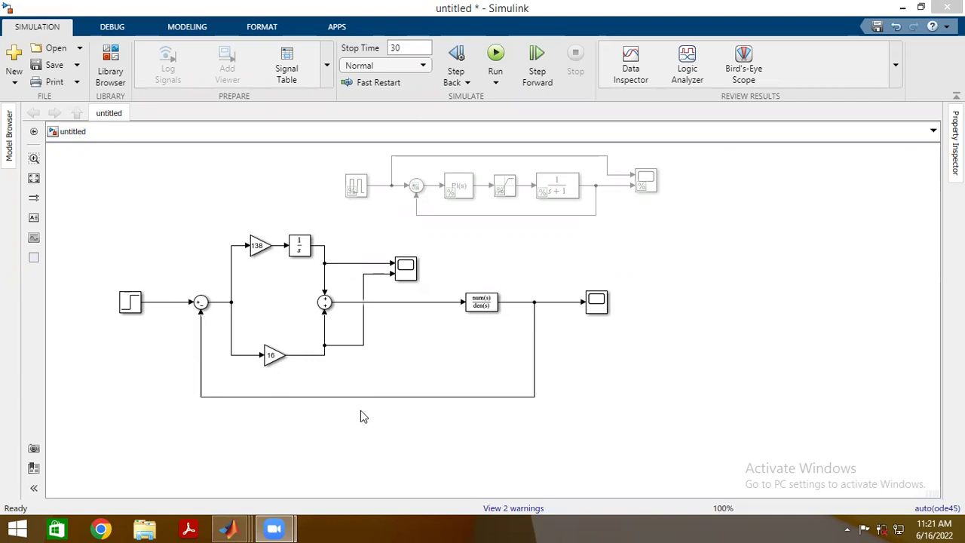
{"action": "double_click", "coordinate": [486, 308]}
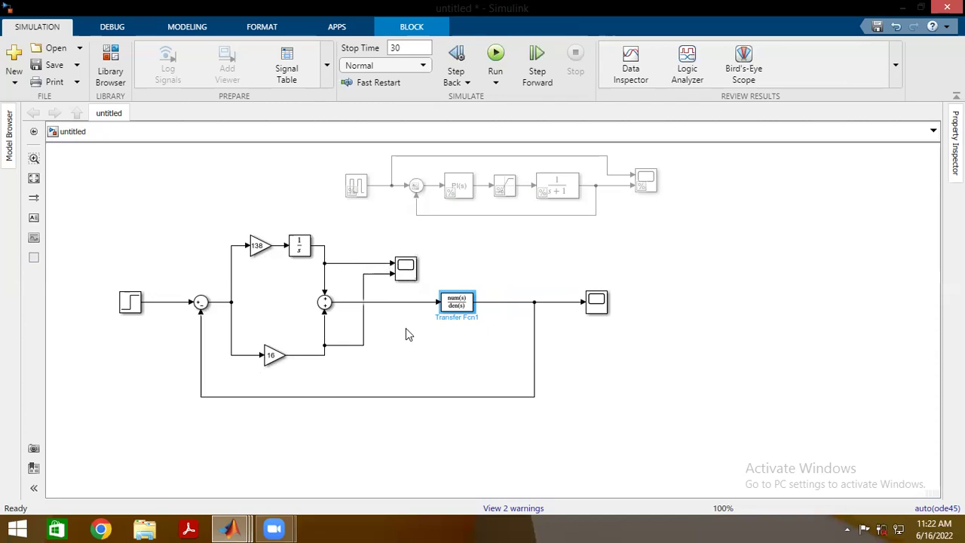
{"action": "left_click", "coordinate": [495, 54]}
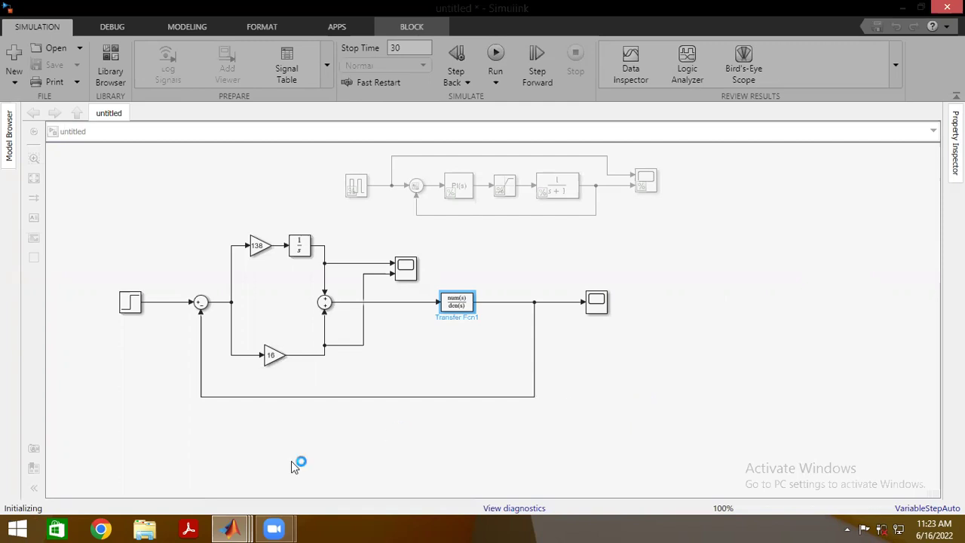
{"action": "mouse_move", "coordinate": [245, 528]}
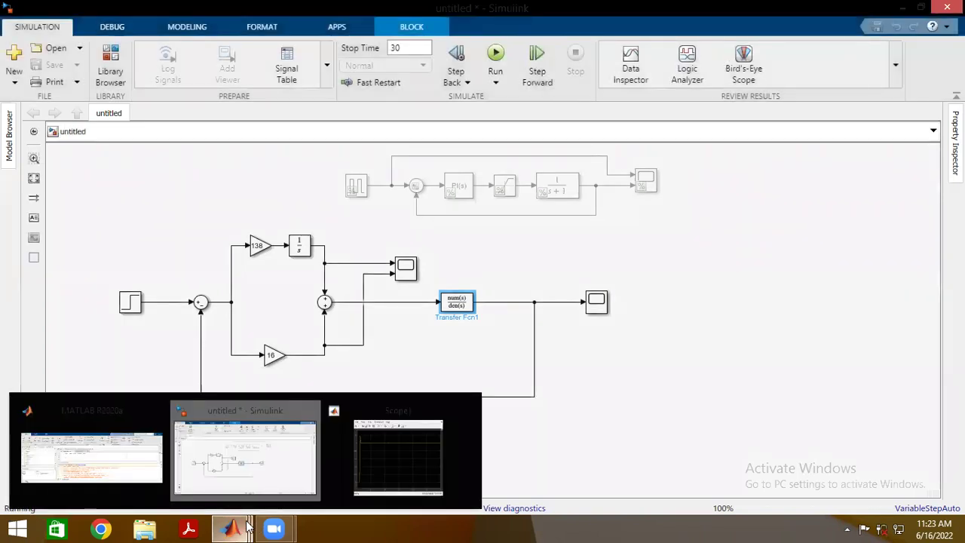
{"action": "left_click", "coordinate": [421, 446]}
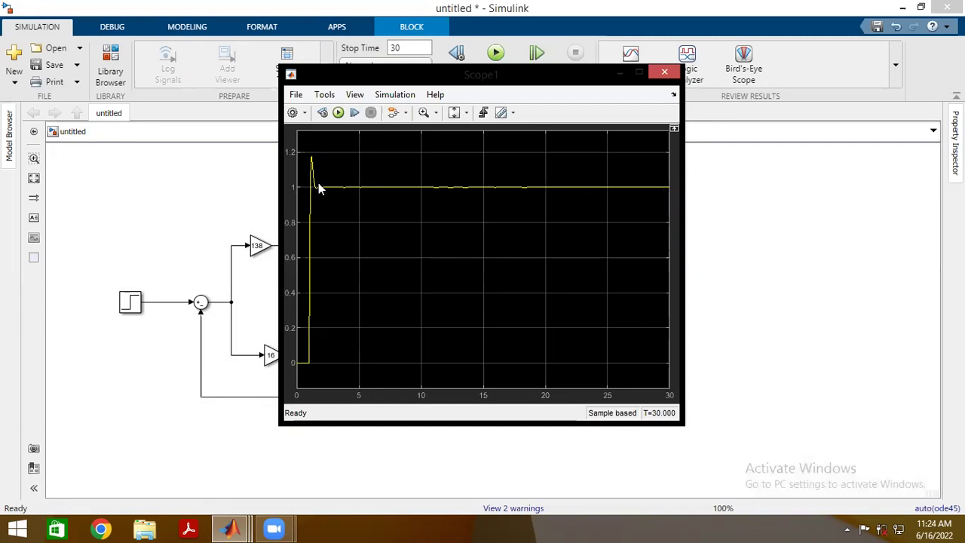
{"action": "left_click", "coordinate": [662, 74]}
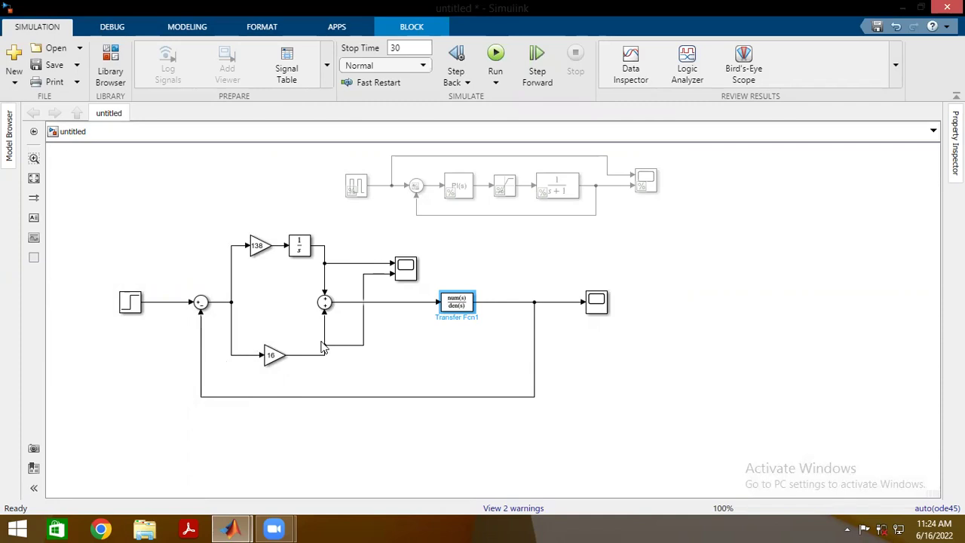
{"action": "left_click_drag", "start_coordinate": [321, 346], "coordinate": [324, 348]}
{"action": "left_click", "coordinate": [409, 268]}
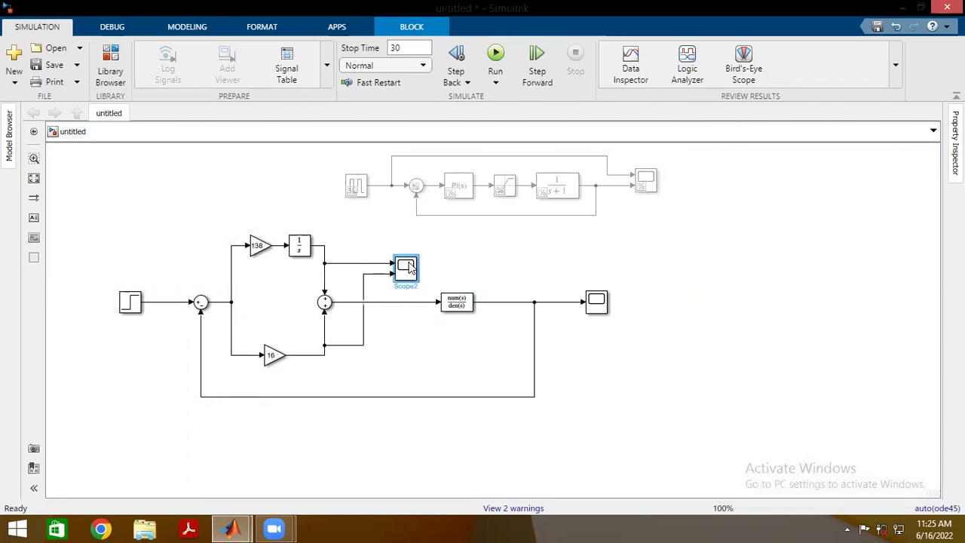
{"action": "double_click", "coordinate": [408, 267]}
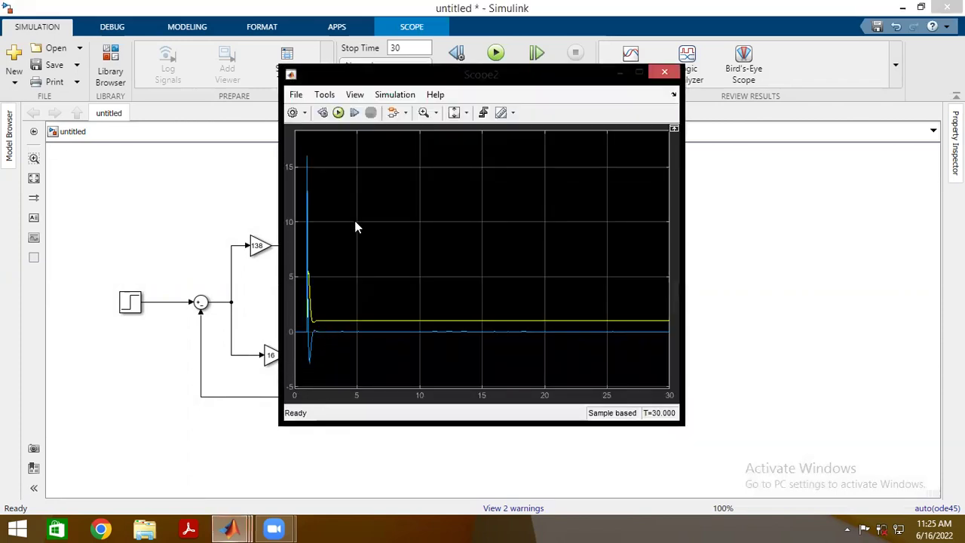
{"action": "left_click_drag", "start_coordinate": [399, 78], "coordinate": [499, 88]}
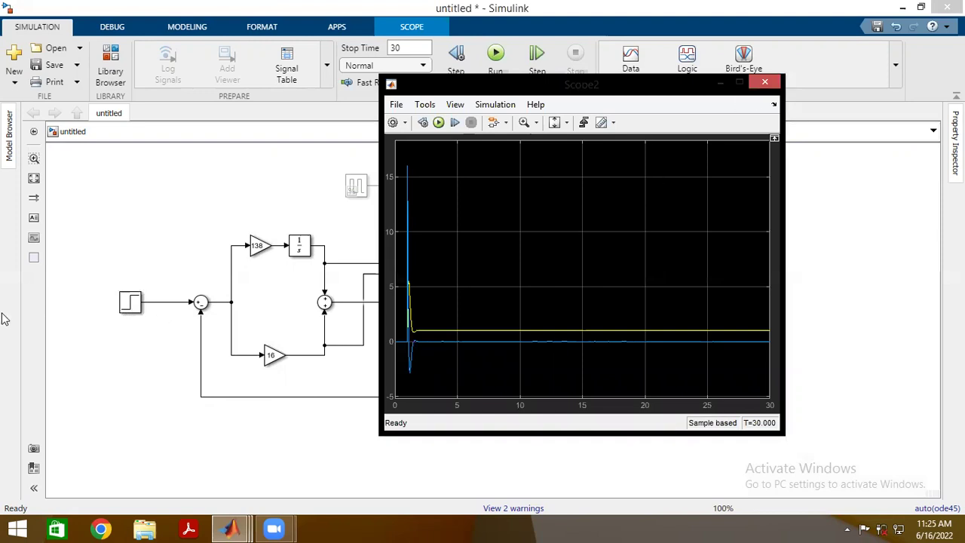
{"action": "left_click", "coordinate": [756, 85]}
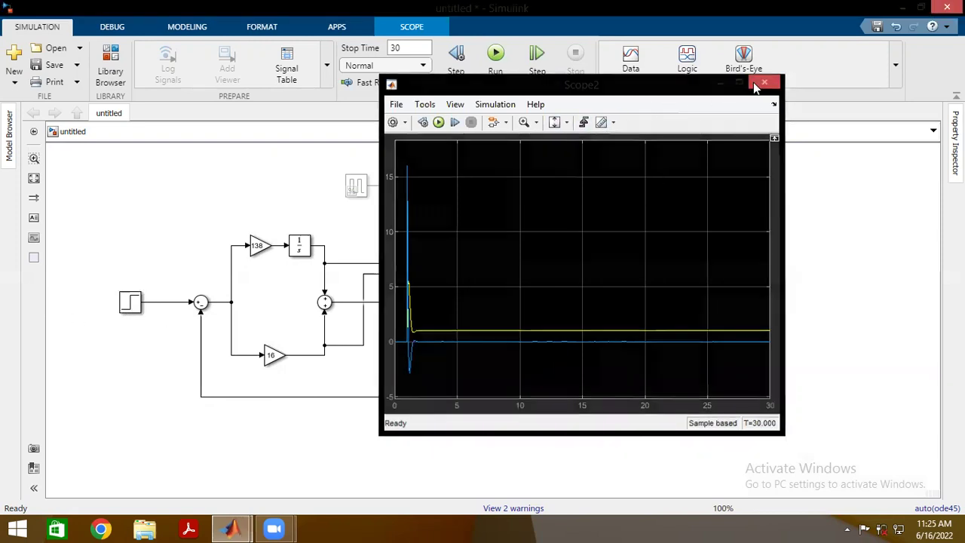
{"action": "left_click", "coordinate": [132, 303]}
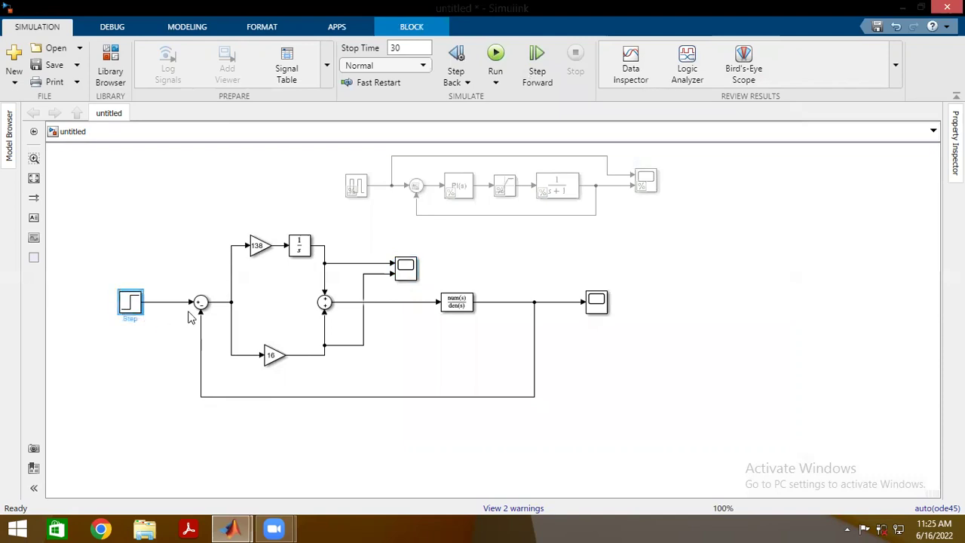
Change the Step block's final value from 1 to 2 and open Scope2
{"action": "double_click", "coordinate": [119, 315]}
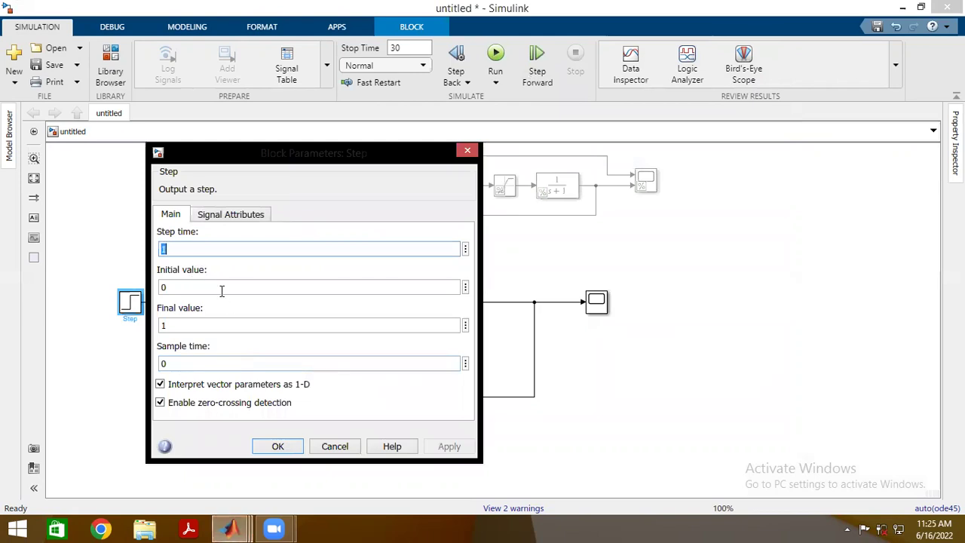
{"action": "double_click", "coordinate": [191, 326]}
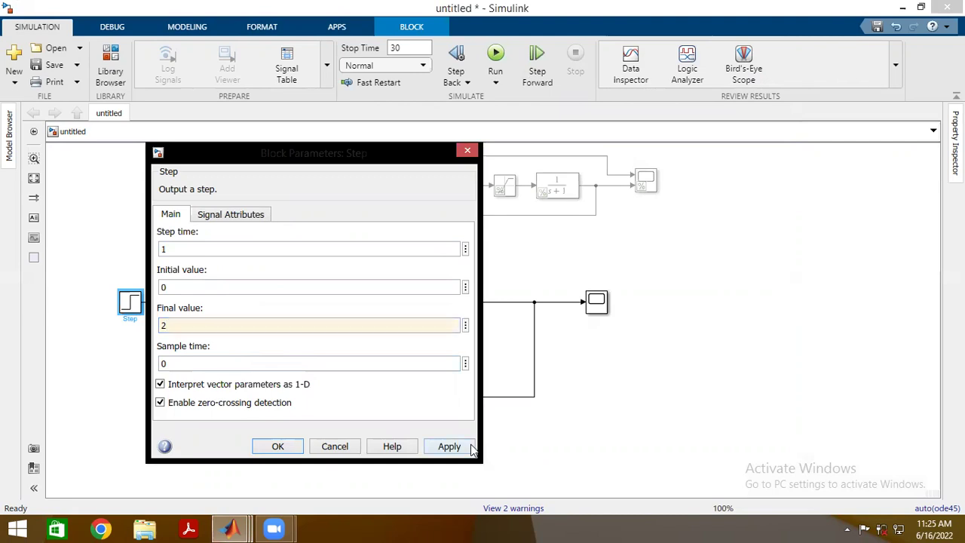
{"action": "left_click", "coordinate": [468, 448]}
{"action": "left_click", "coordinate": [297, 446]}
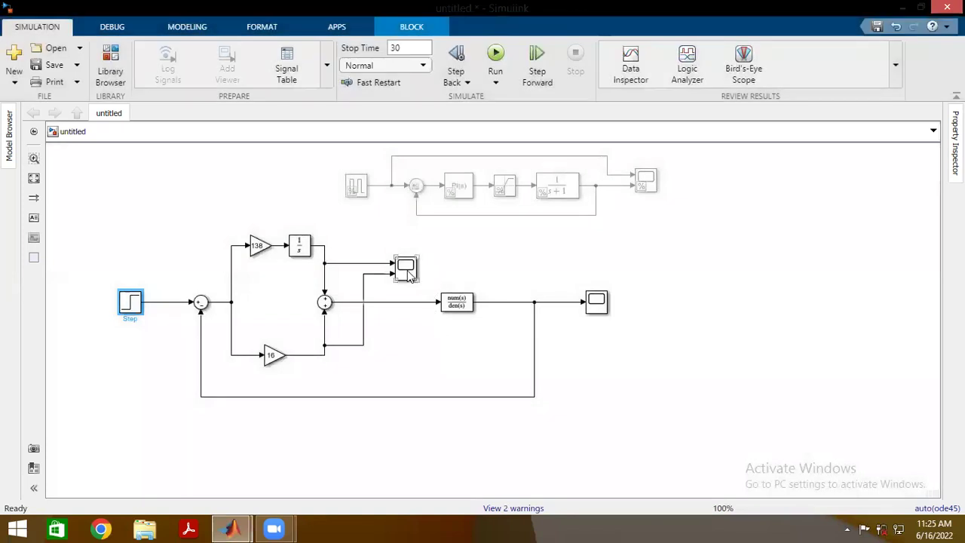
{"action": "double_click", "coordinate": [406, 272]}
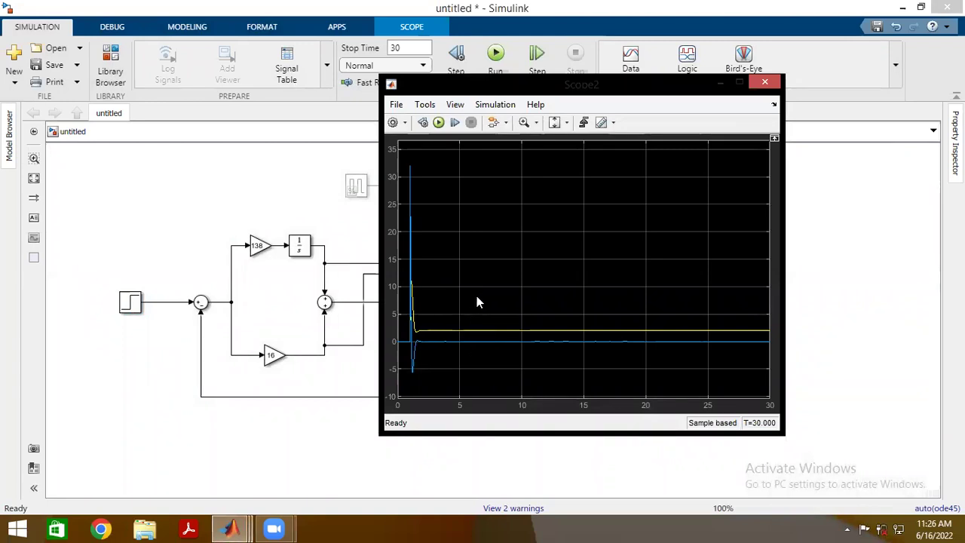
Close Scope2 and nudge the Scope2 and transfer function blocks to make room
{"action": "left_click", "coordinate": [764, 82]}
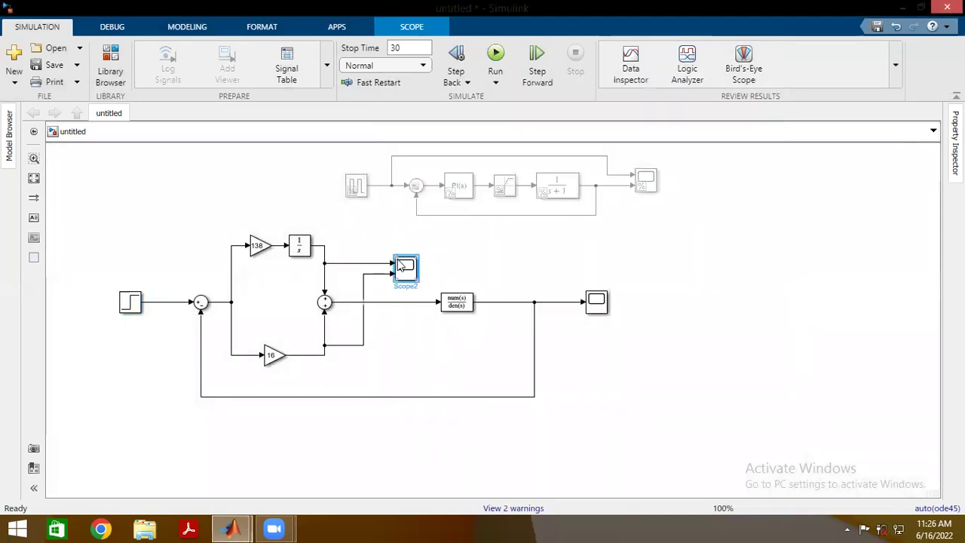
{"action": "left_click_drag", "start_coordinate": [399, 269], "coordinate": [392, 251]}
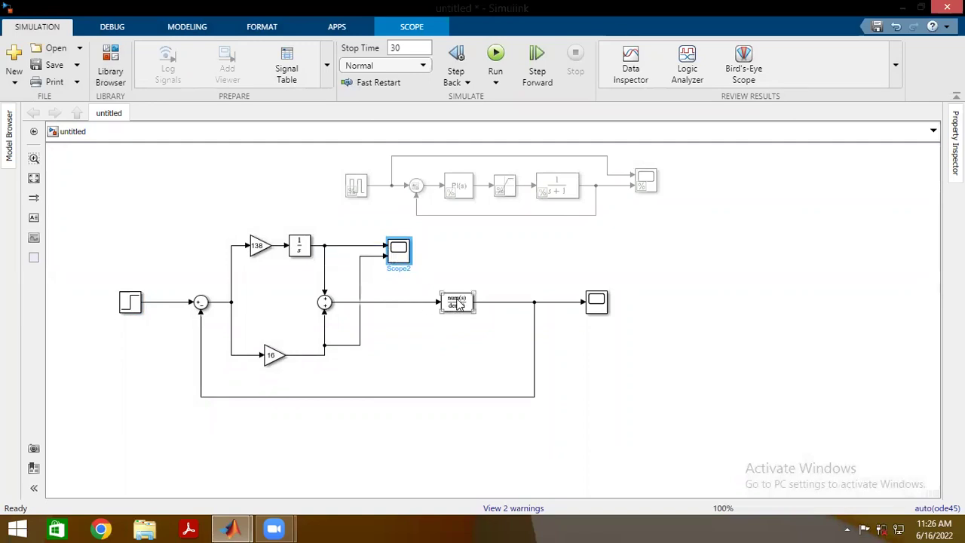
{"action": "left_click_drag", "start_coordinate": [457, 303], "coordinate": [480, 304]}
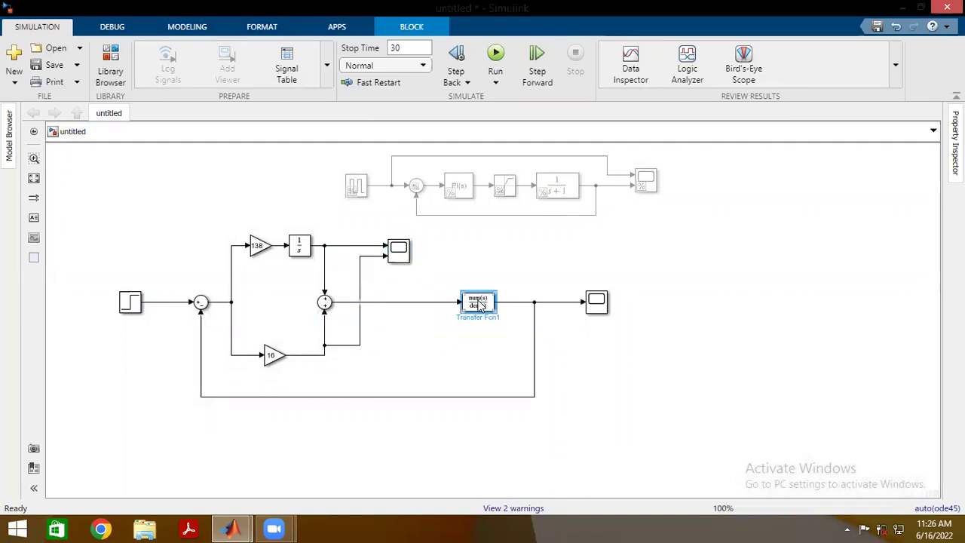
{"action": "left_click", "coordinate": [459, 364]}
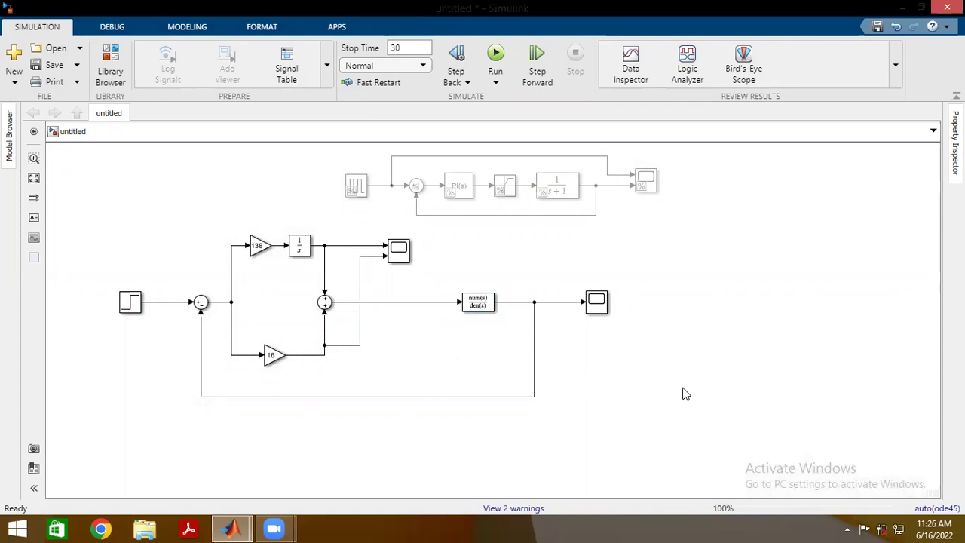
Insert a Saturation block and drop it onto the line feeding the transfer function
{"action": "type", "text": "wi"}
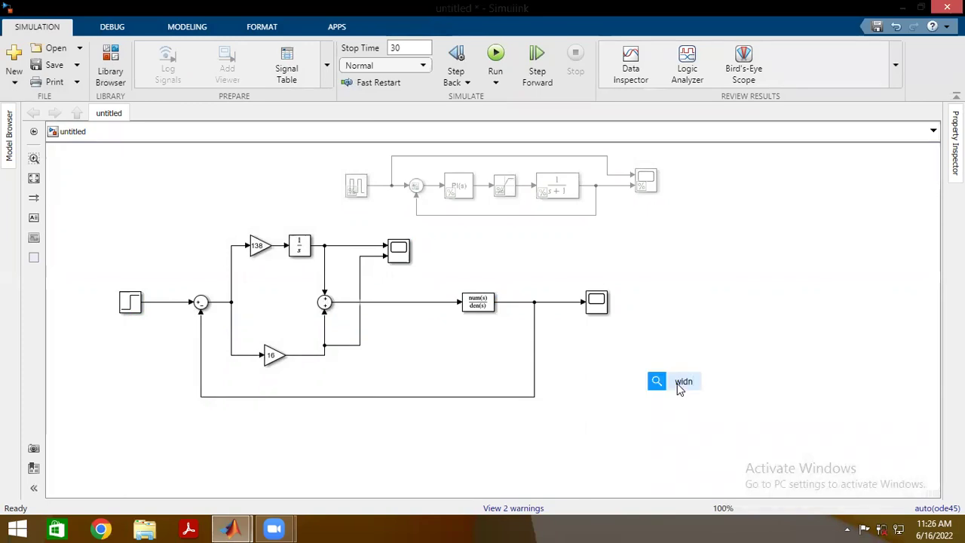
{"action": "type", "text": "nd"}
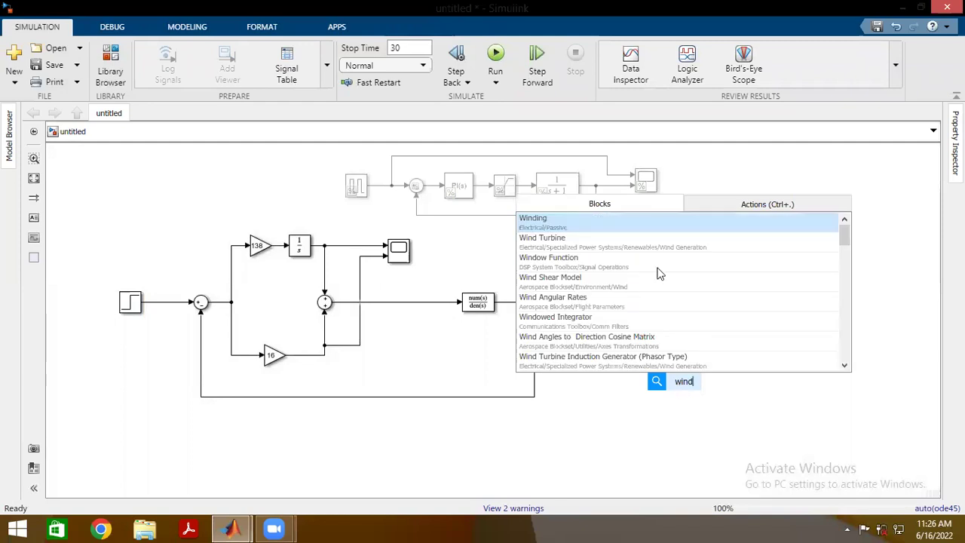
{"action": "key", "text": "BackSpace"}
{"action": "key", "text": "BackSpace"}
{"action": "key", "text": "BackSpace"}
{"action": "key", "text": "BackSpace"}
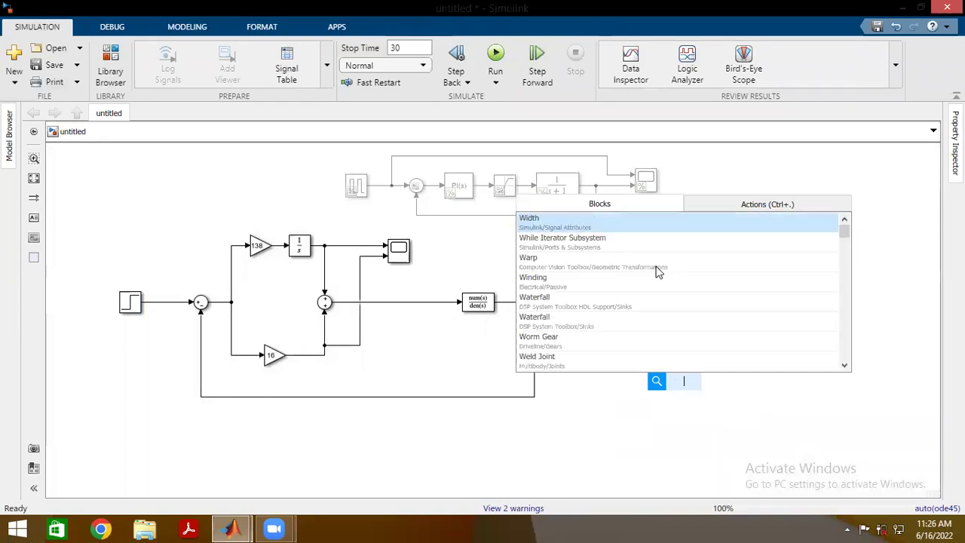
{"action": "type", "text": "sat"}
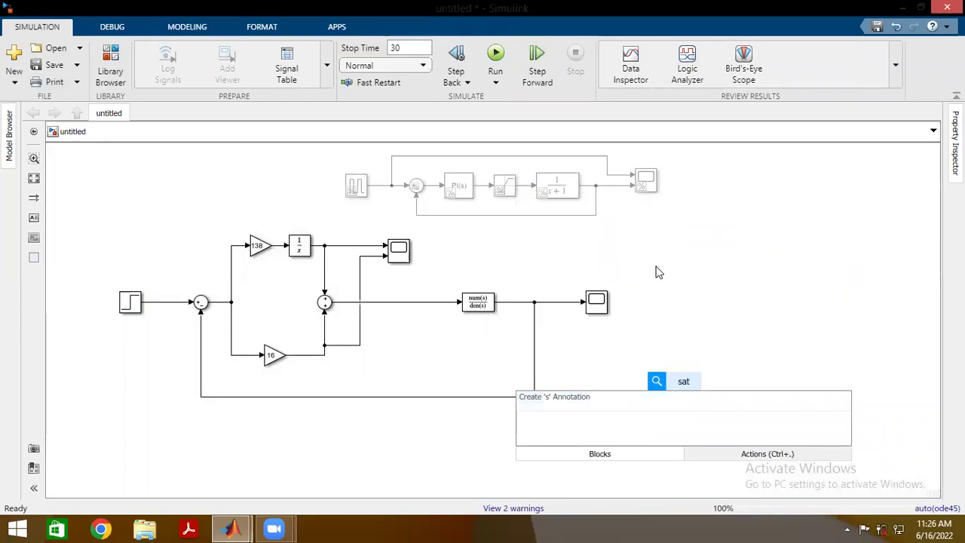
{"action": "type", "text": "ur"}
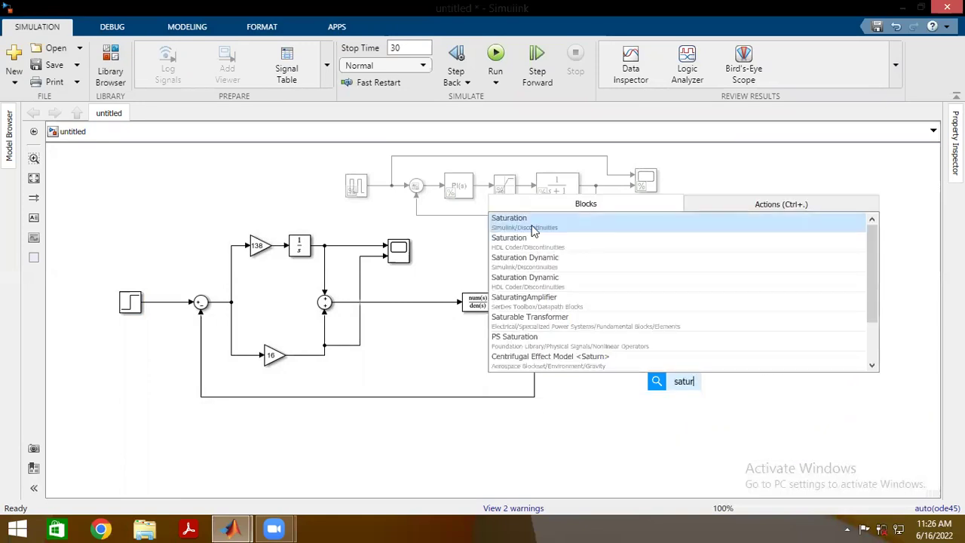
{"action": "key", "text": "Return"}
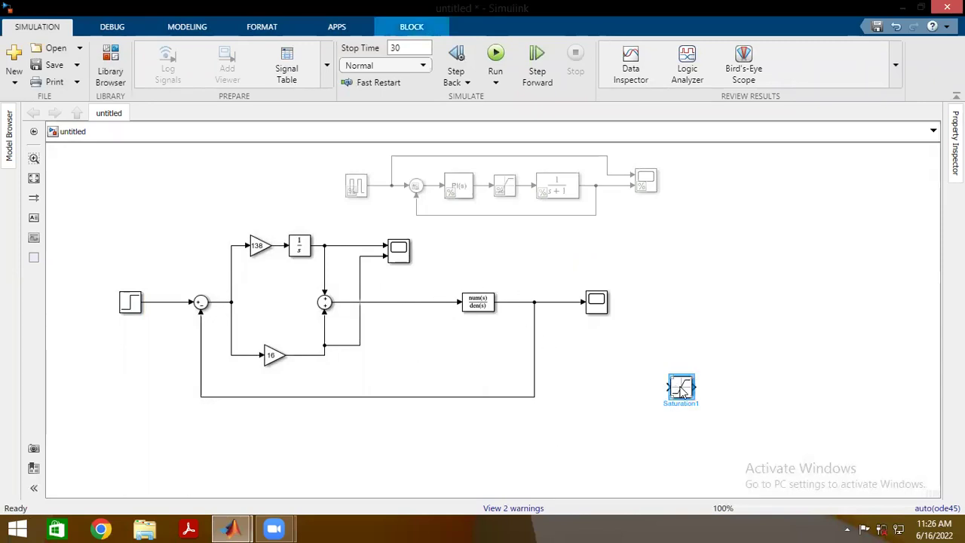
{"action": "left_click_drag", "start_coordinate": [518, 370], "coordinate": [416, 306]}
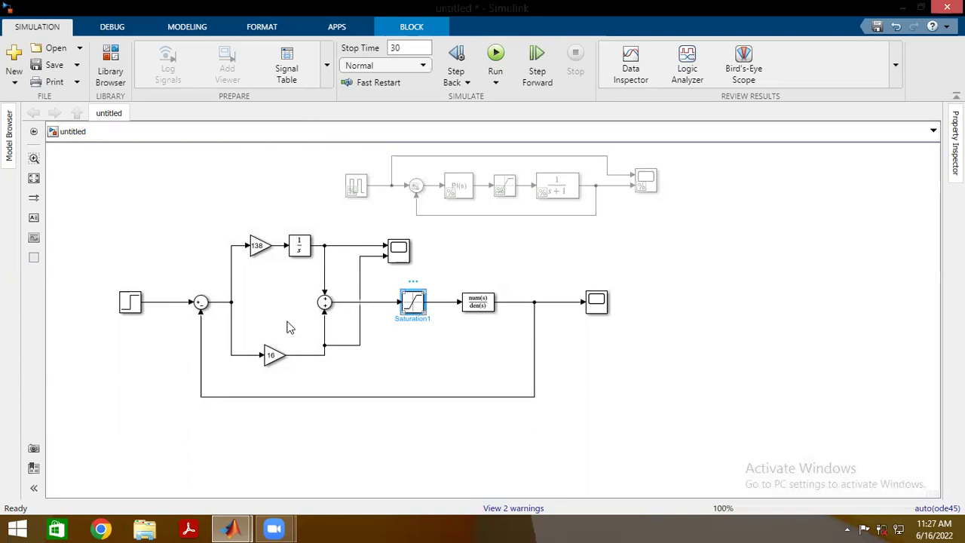
Set Saturation1's upper limit to 1 and lower limit to -1
{"action": "double_click", "coordinate": [413, 300]}
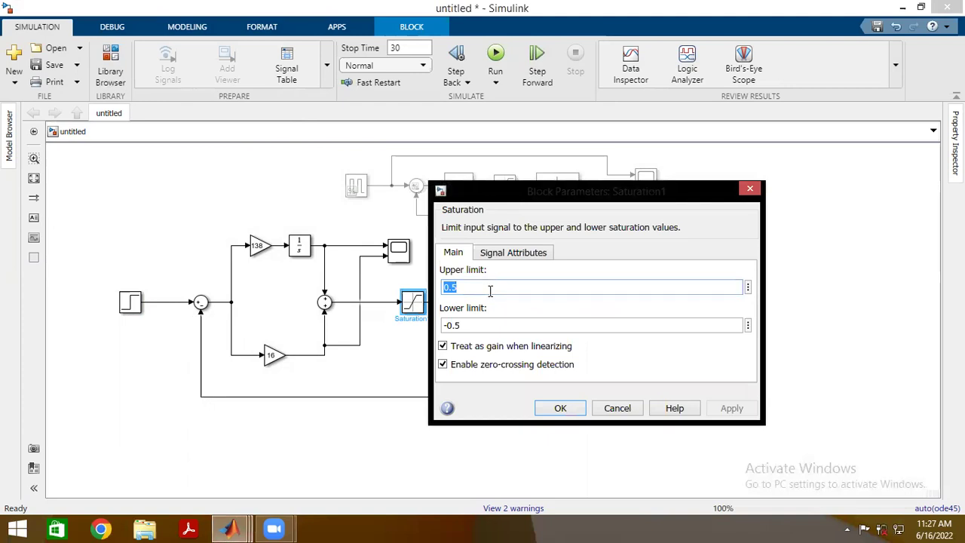
{"action": "type", "text": "1"}
{"action": "key", "text": "Tab"}
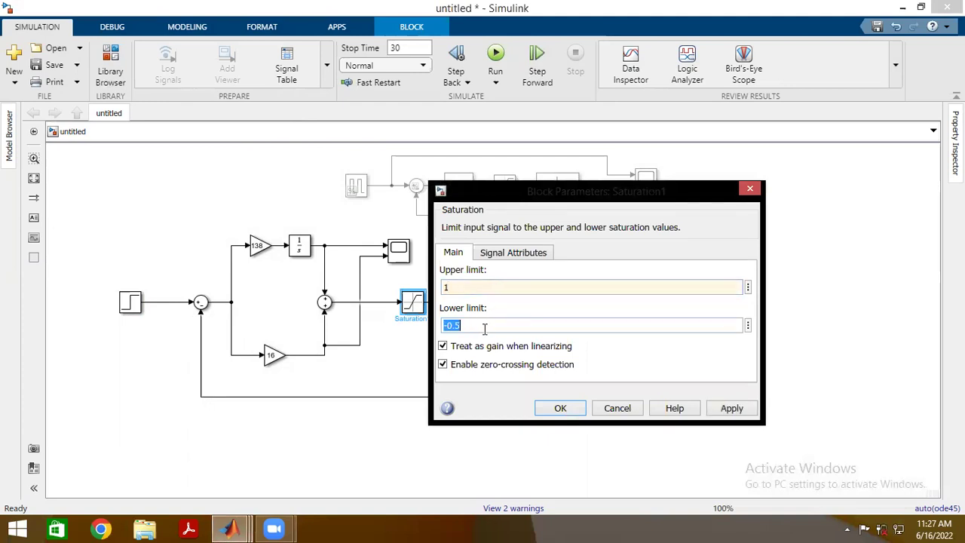
{"action": "type", "text": "-1"}
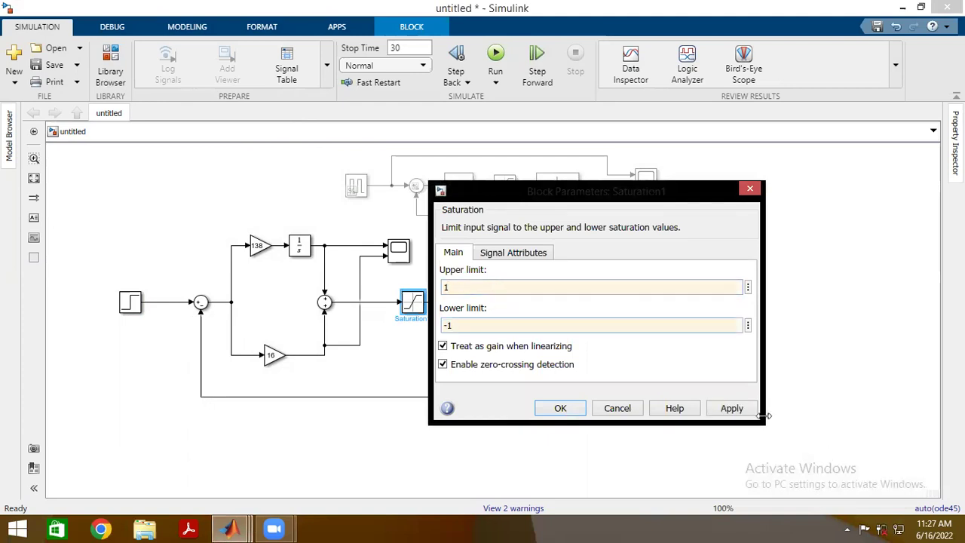
{"action": "left_click", "coordinate": [722, 411]}
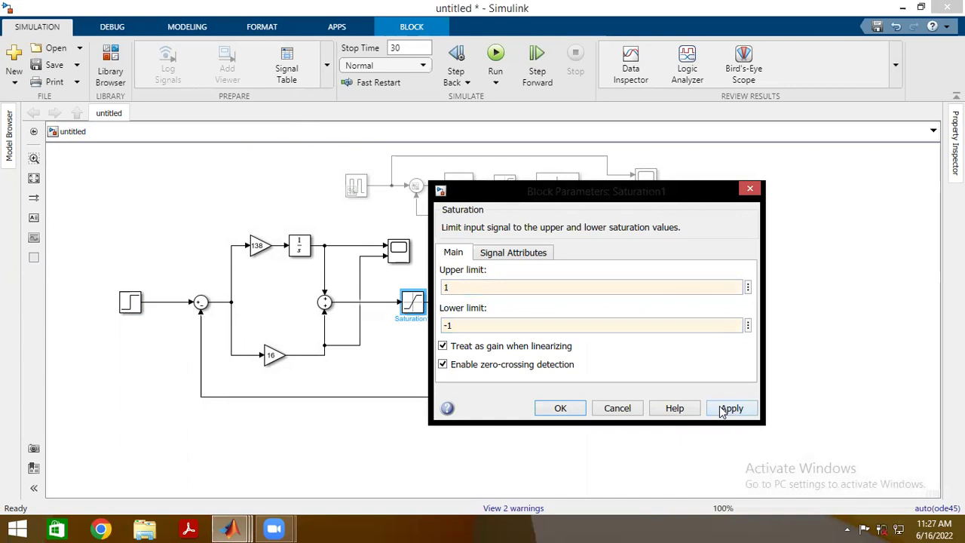
{"action": "left_click", "coordinate": [560, 410]}
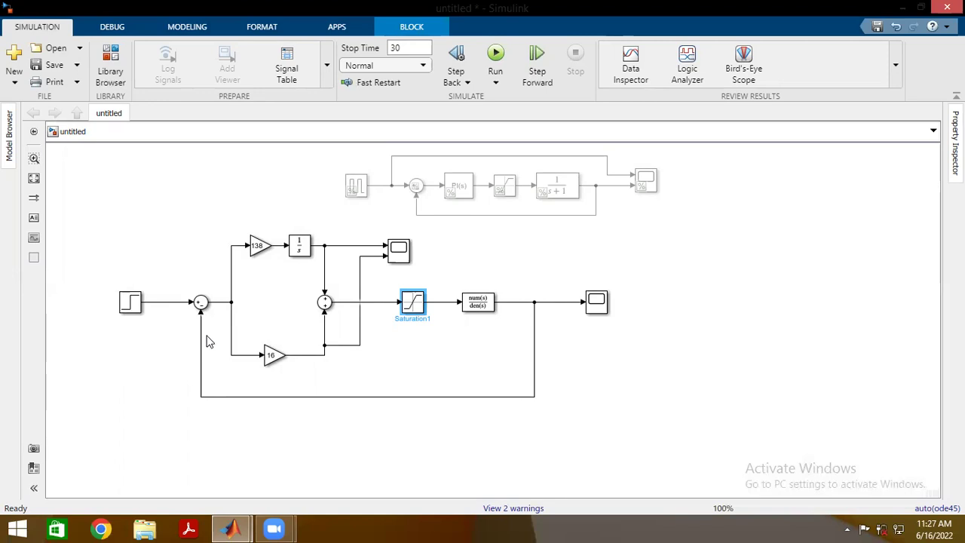
Delete the Step block and place a Pulse Generator at the loop input left of the sum
{"action": "left_click", "coordinate": [128, 303]}
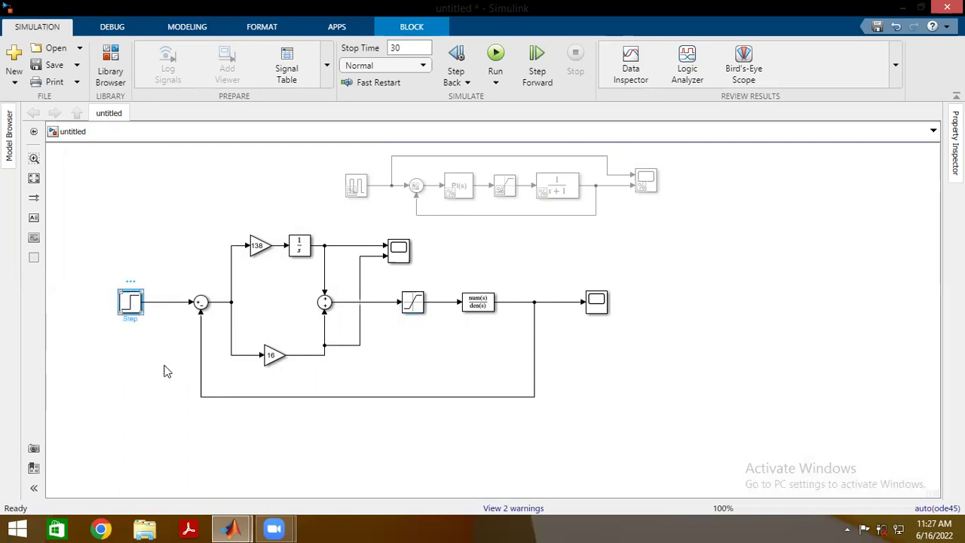
{"action": "key", "text": "Delete"}
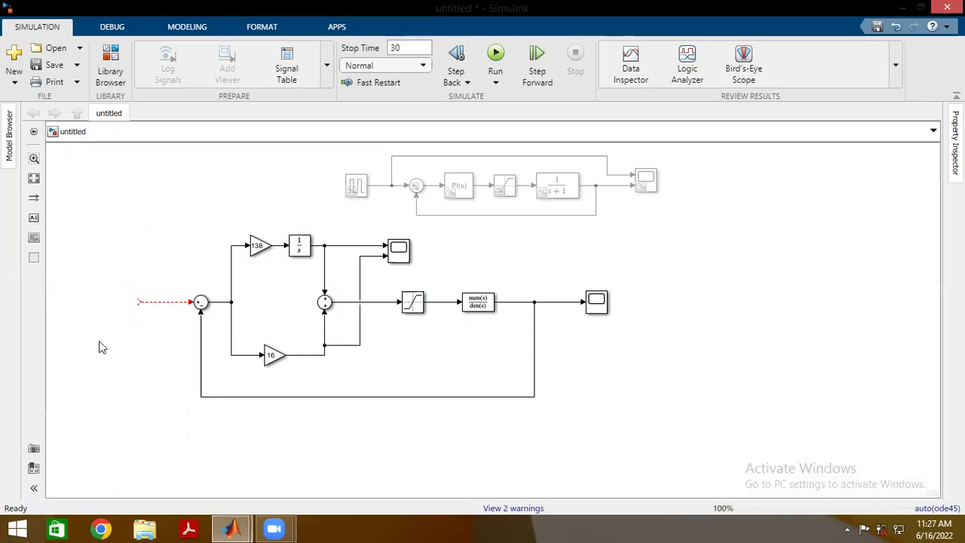
{"action": "type", "text": "pulsepulse"}
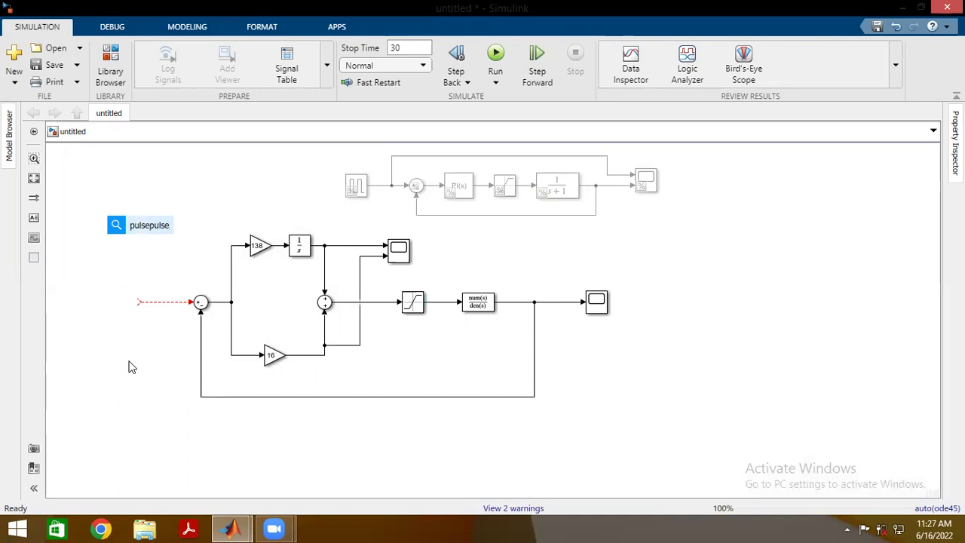
{"action": "key", "text": "BackSpace"}
{"action": "key", "text": "BackSpace"}
{"action": "key", "text": "BackSpace"}
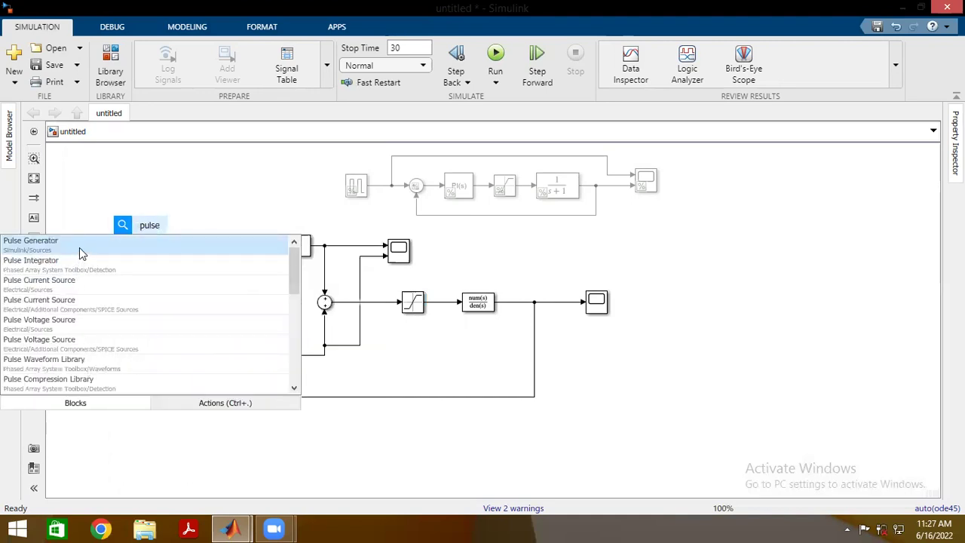
{"action": "left_click", "coordinate": [79, 247]}
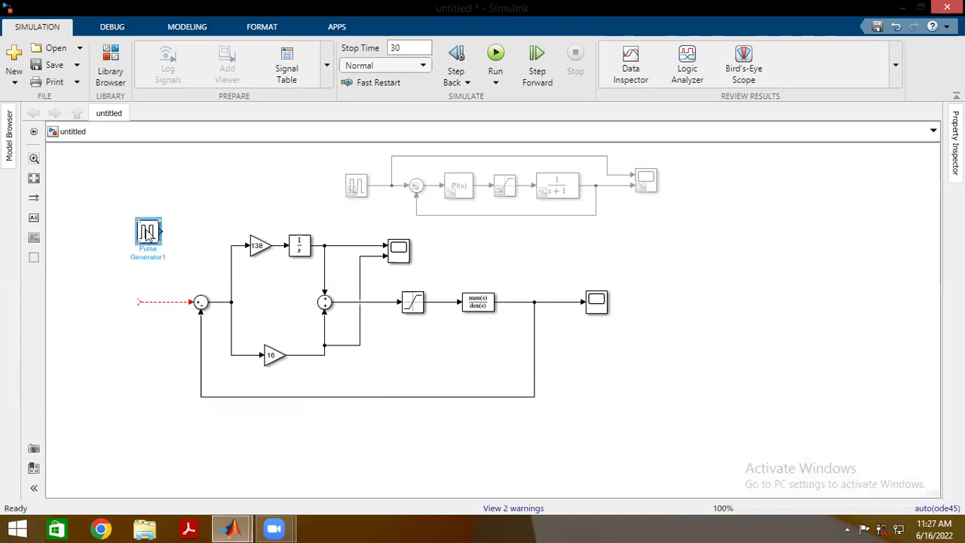
{"action": "left_click_drag", "start_coordinate": [148, 234], "coordinate": [125, 303]}
Set the Pulse Generator's period to 30 and pulse width to 50%
{"action": "double_click", "coordinate": [125, 303]}
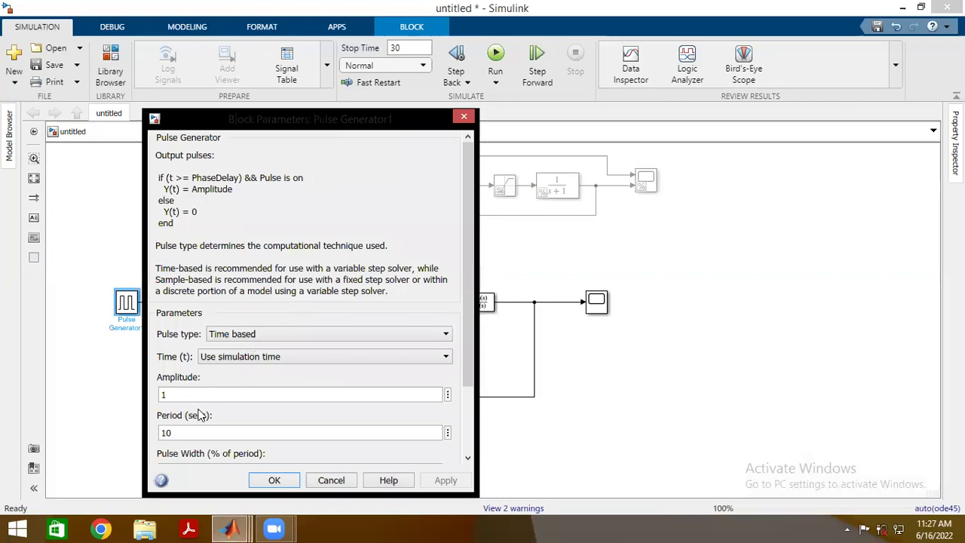
{"action": "double_click", "coordinate": [195, 432]}
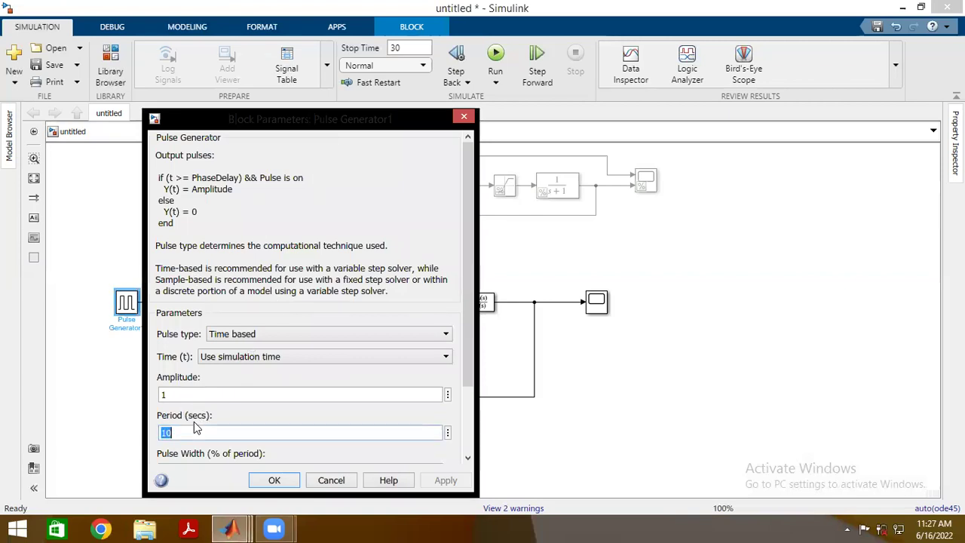
{"action": "type", "text": "30"}
{"action": "scroll", "coordinate": [199, 424], "scroll_direction": "down", "scroll_amount": 3}
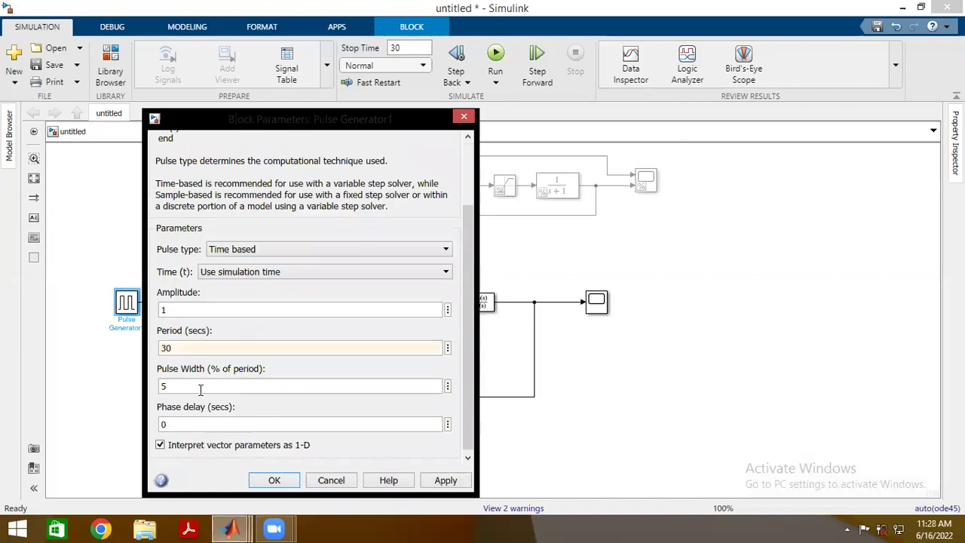
{"action": "double_click", "coordinate": [200, 389]}
{"action": "type", "text": "50"}
{"action": "left_click", "coordinate": [445, 480]}
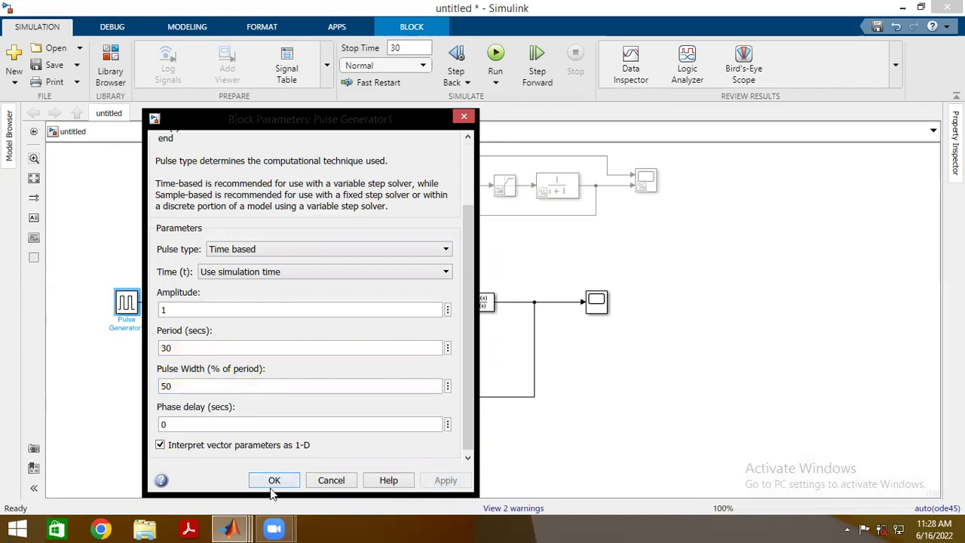
{"action": "left_click", "coordinate": [273, 485]}
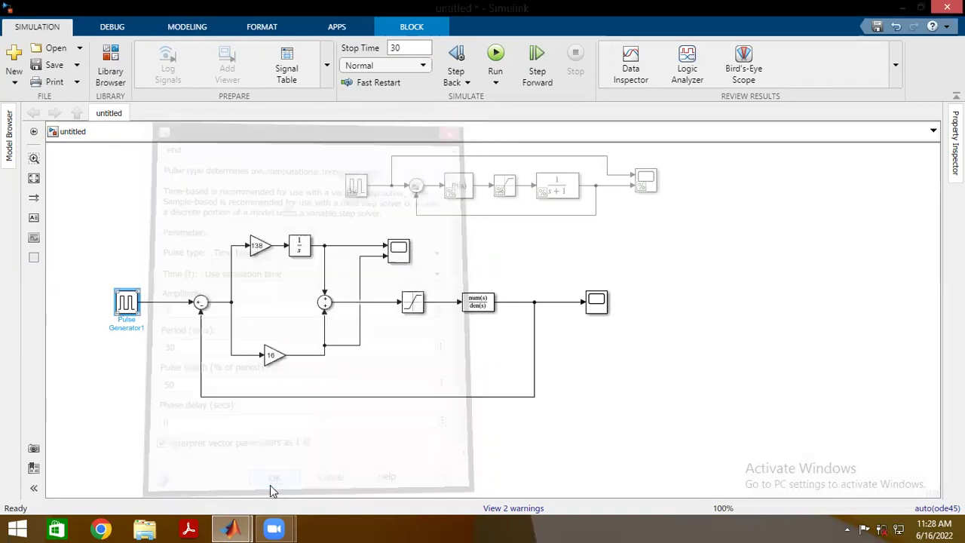
Run the simulation and view the pulse response on Scope1
{"action": "left_click", "coordinate": [493, 79]}
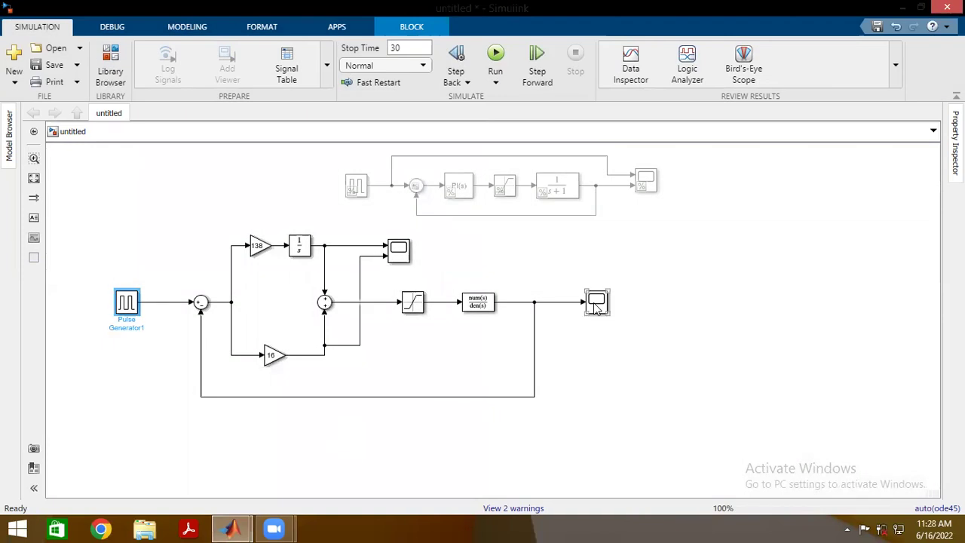
{"action": "double_click", "coordinate": [595, 304]}
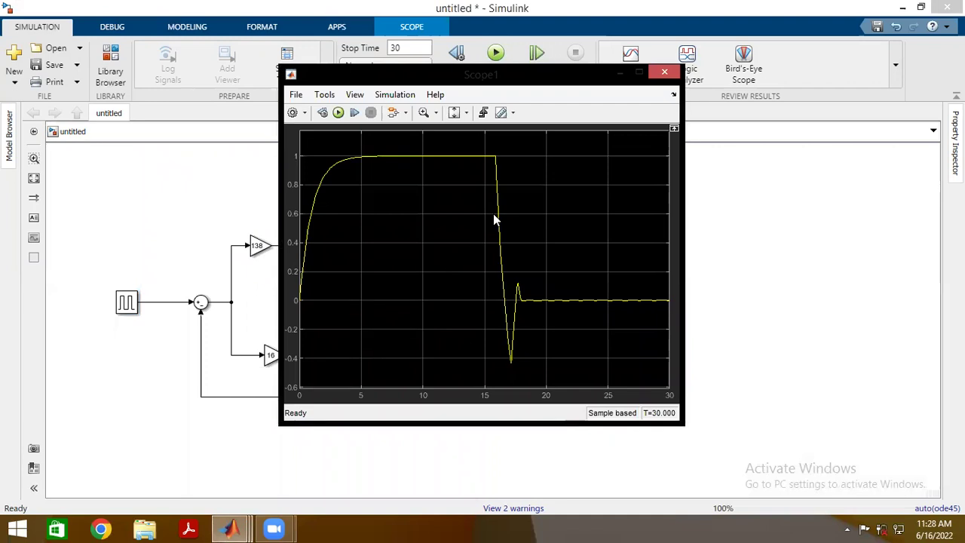
{"action": "left_click", "coordinate": [664, 73]}
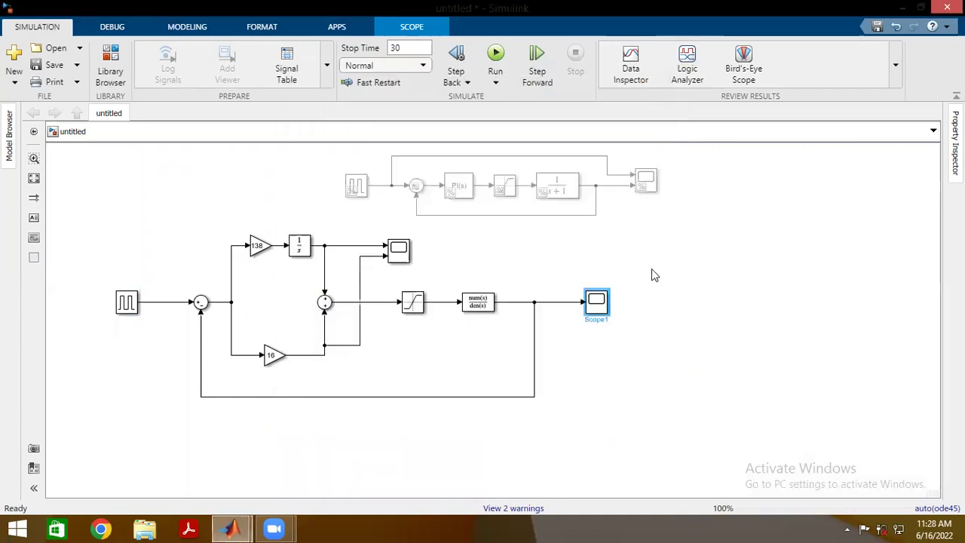
Set Scope1's number of input ports to 2
{"action": "double_click", "coordinate": [598, 311]}
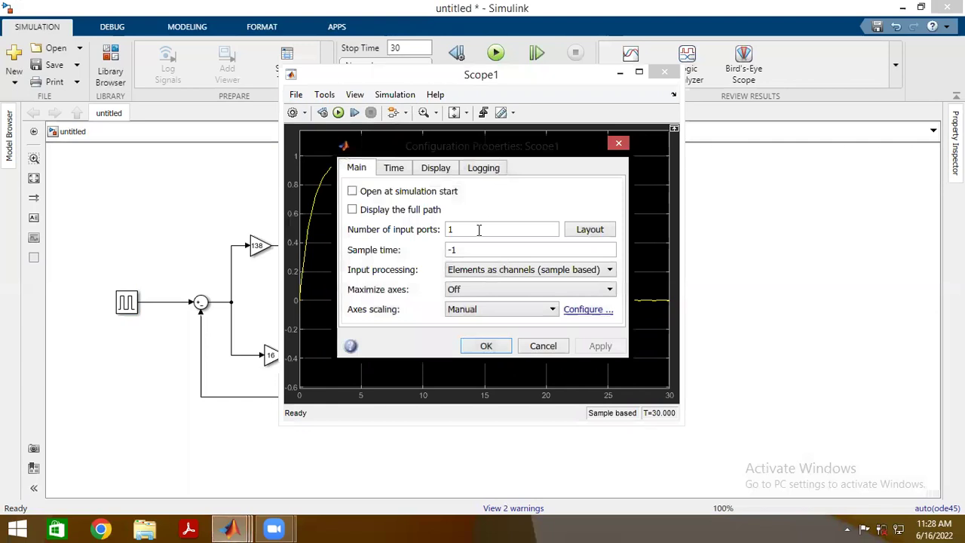
{"action": "double_click", "coordinate": [477, 230]}
{"action": "type", "text": "1"}
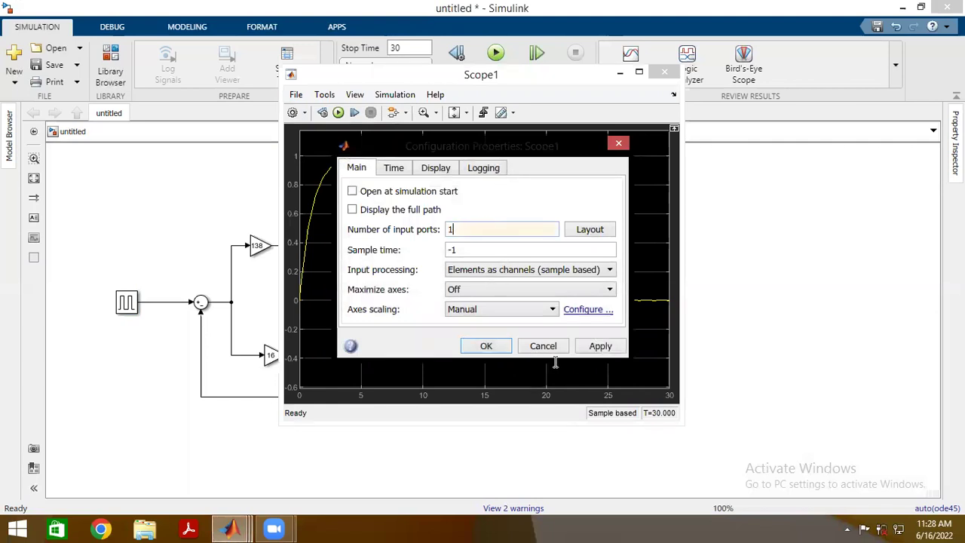
{"action": "key", "text": "BackSpace"}
{"action": "type", "text": "2"}
{"action": "left_click", "coordinate": [487, 346]}
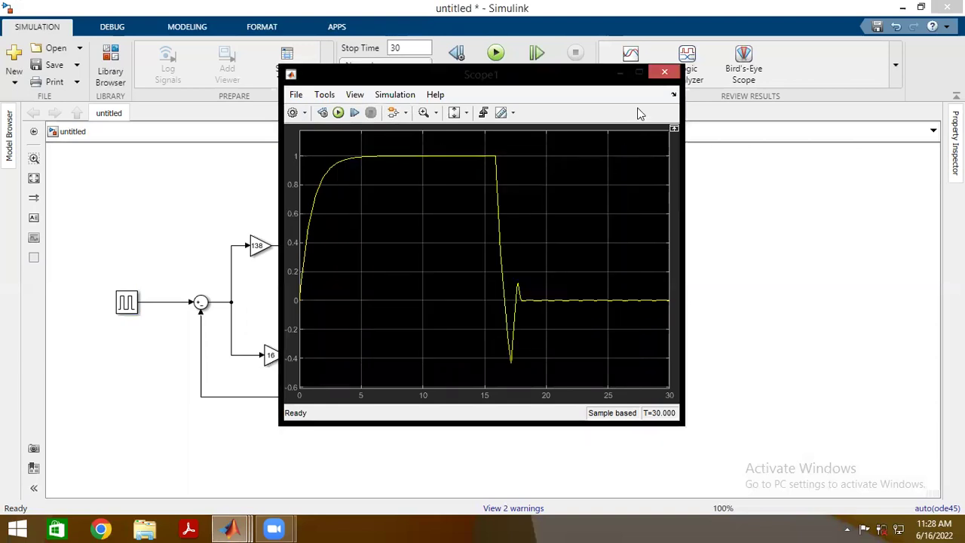
{"action": "left_click", "coordinate": [664, 72]}
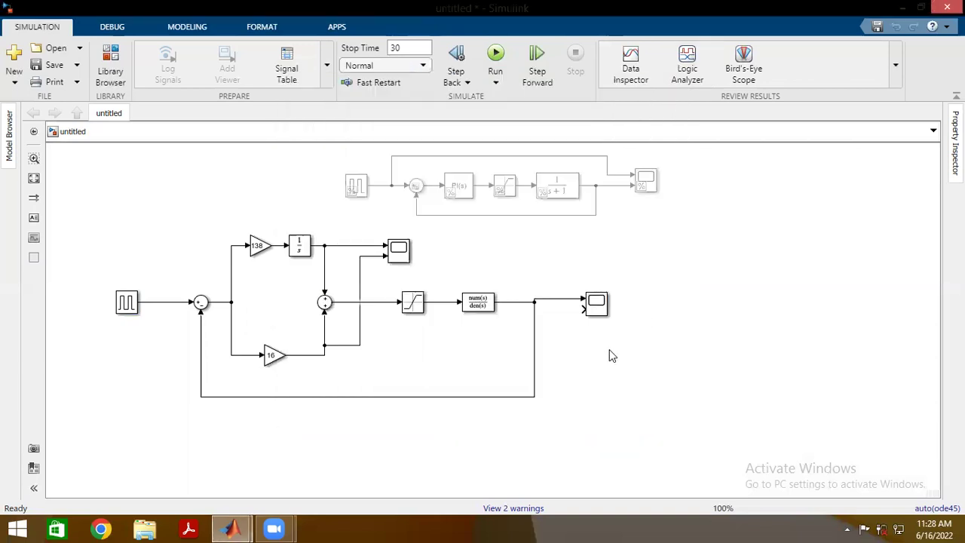
Wire the pulse signal to Scope1's second input
{"action": "left_click", "coordinate": [599, 305]}
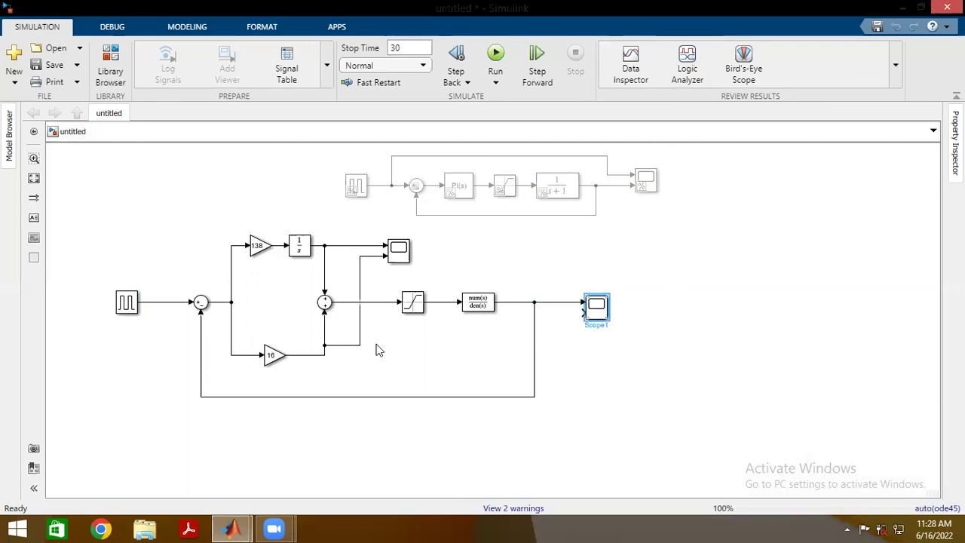
{"action": "left_click", "coordinate": [584, 309]}
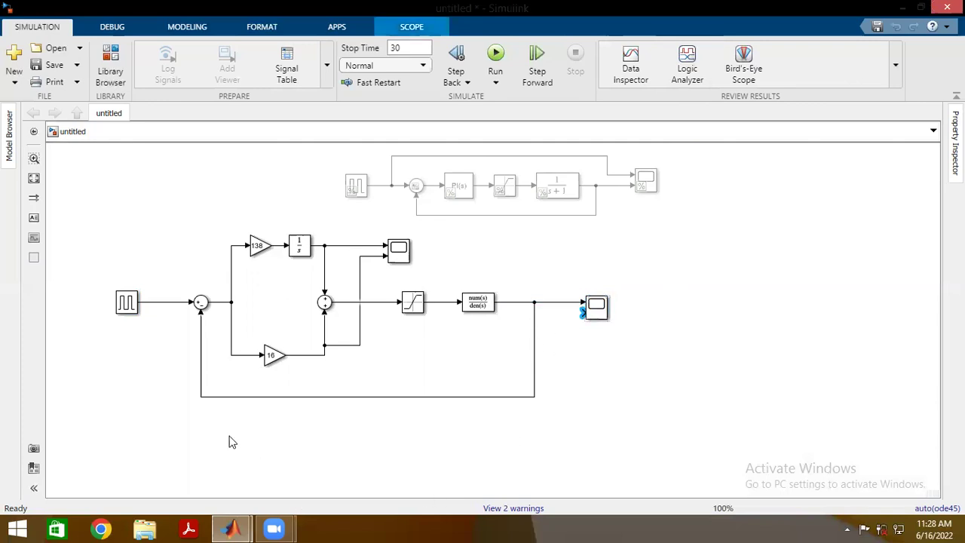
{"action": "left_click", "coordinate": [173, 306]}
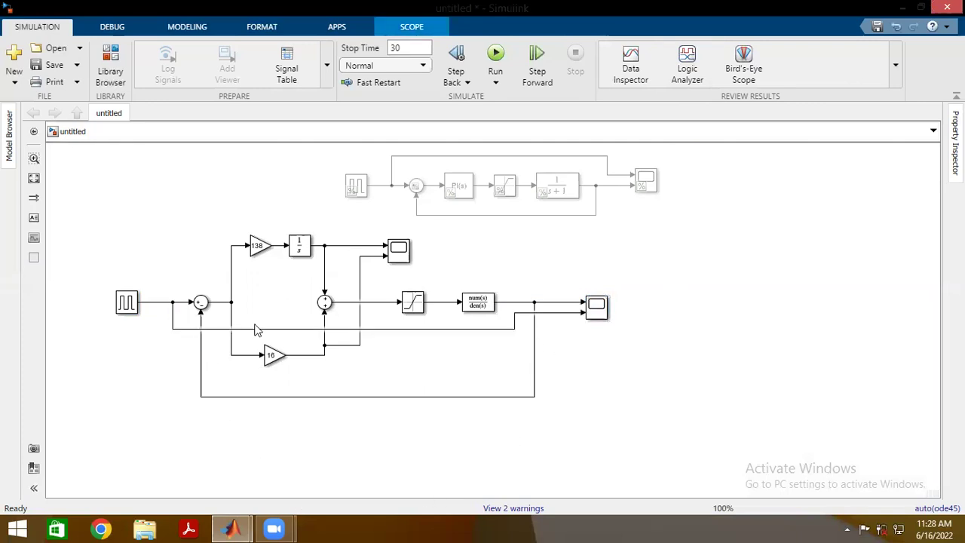
Route the pulse-to-scope line below the feedback loop and rerun the simulation
{"action": "left_click", "coordinate": [391, 329]}
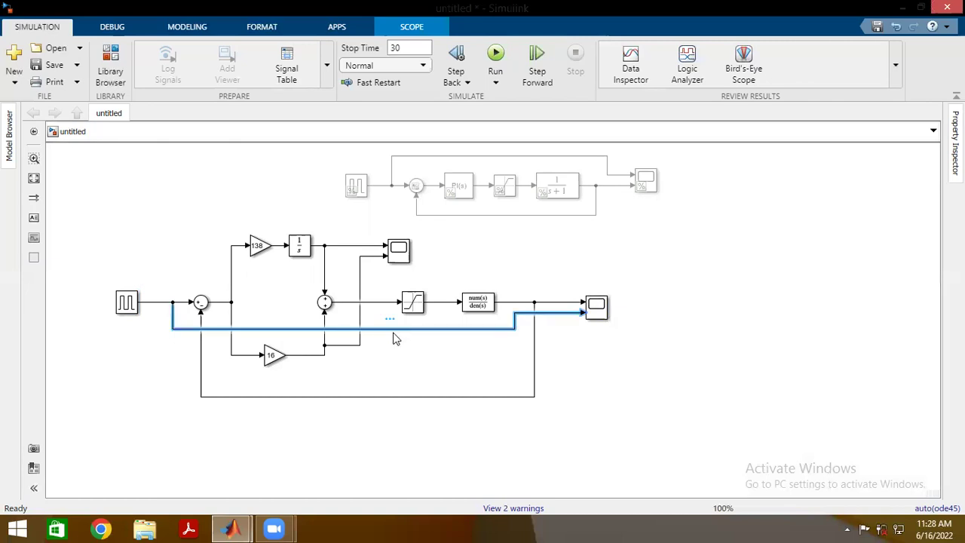
{"action": "double_click", "coordinate": [393, 329]}
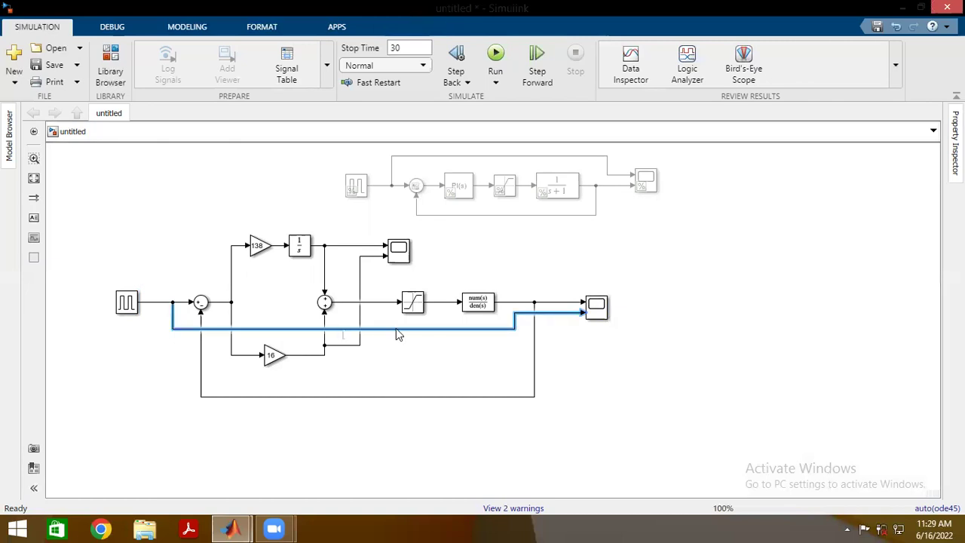
{"action": "left_click_drag", "start_coordinate": [397, 330], "coordinate": [407, 439]}
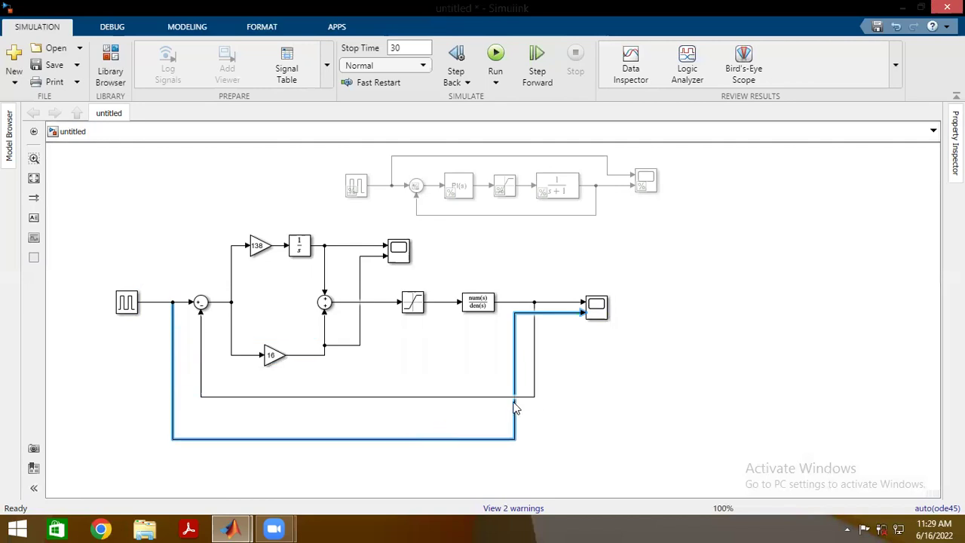
{"action": "left_click_drag", "start_coordinate": [515, 407], "coordinate": [550, 434]}
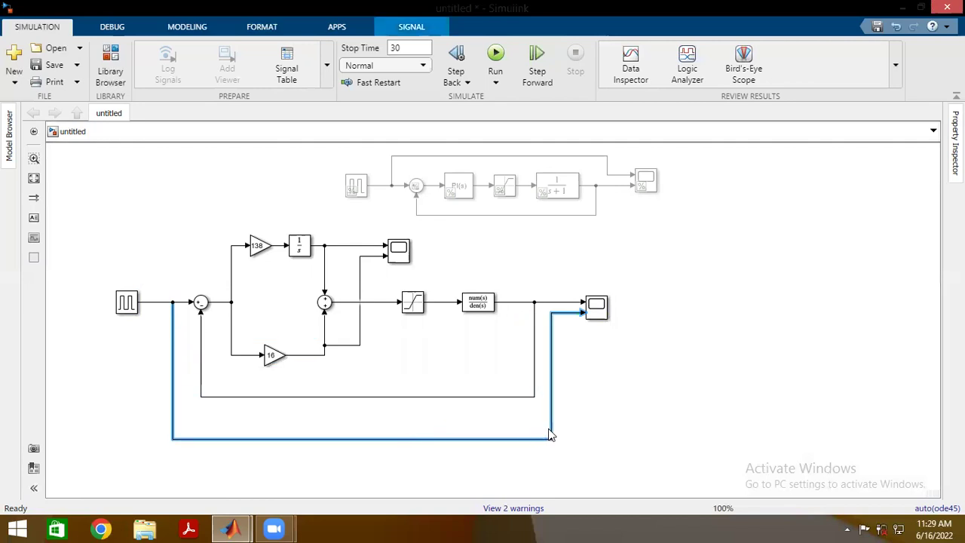
{"action": "left_click", "coordinate": [620, 398]}
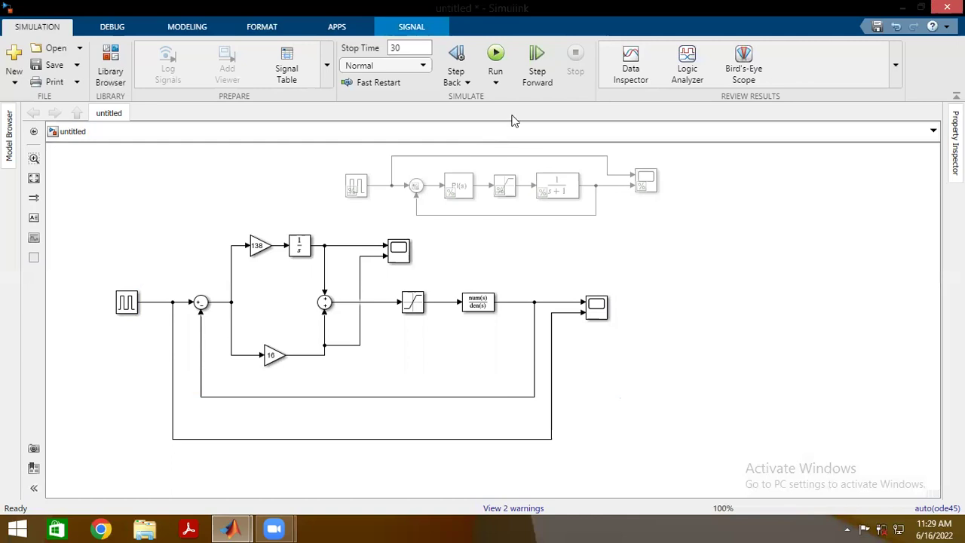
{"action": "left_click", "coordinate": [498, 59]}
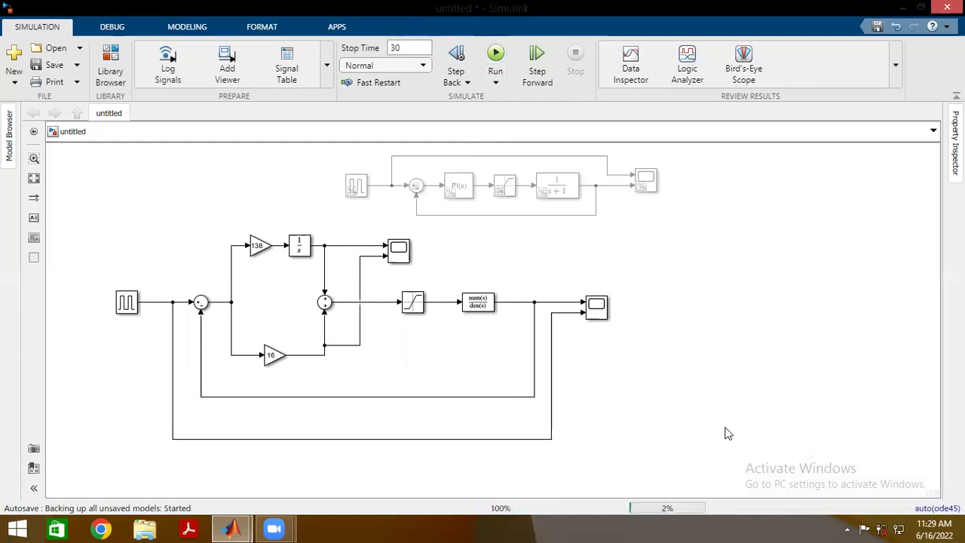
{"action": "double_click", "coordinate": [597, 306]}
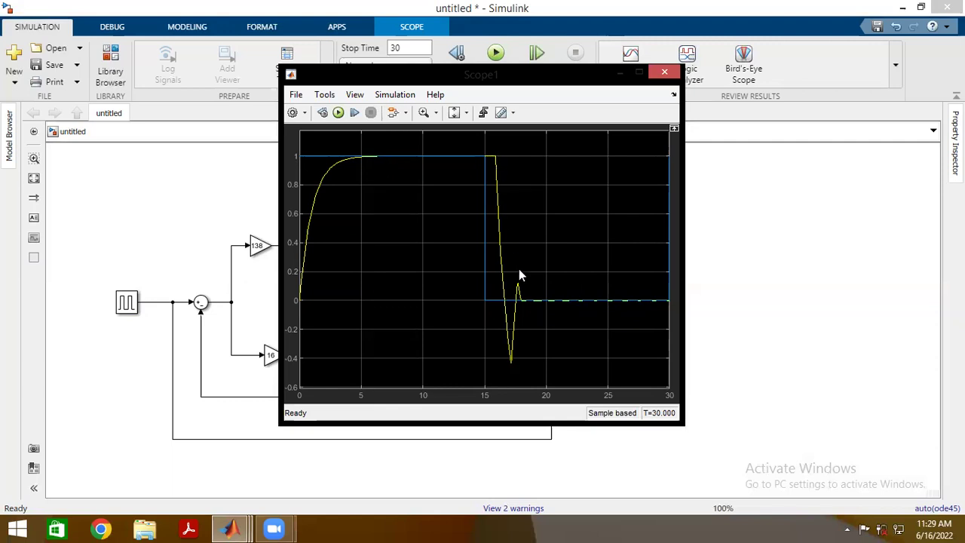
{"action": "left_click", "coordinate": [658, 71]}
{"action": "double_click", "coordinate": [399, 251]}
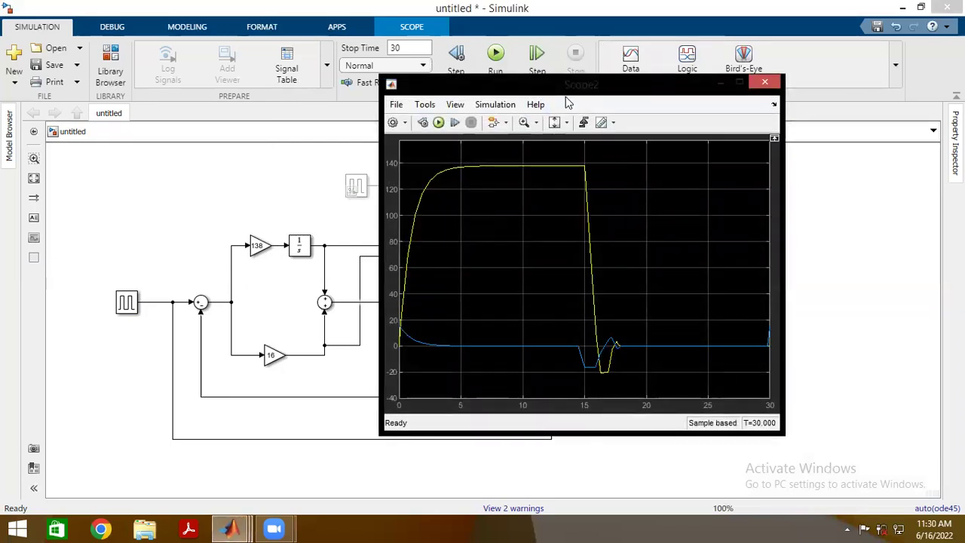
{"action": "left_click_drag", "start_coordinate": [566, 88], "coordinate": [655, 99]}
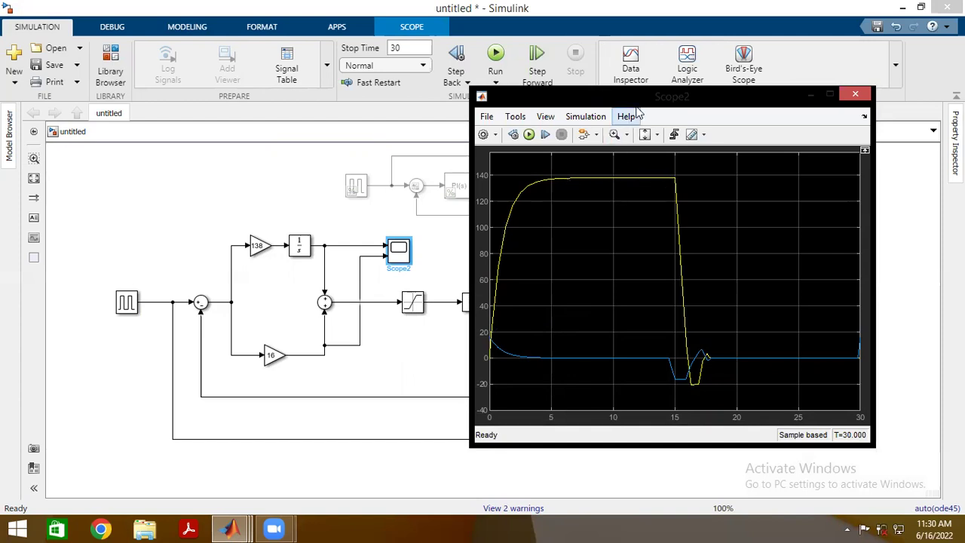
{"action": "left_click_drag", "start_coordinate": [641, 106], "coordinate": [681, 110]}
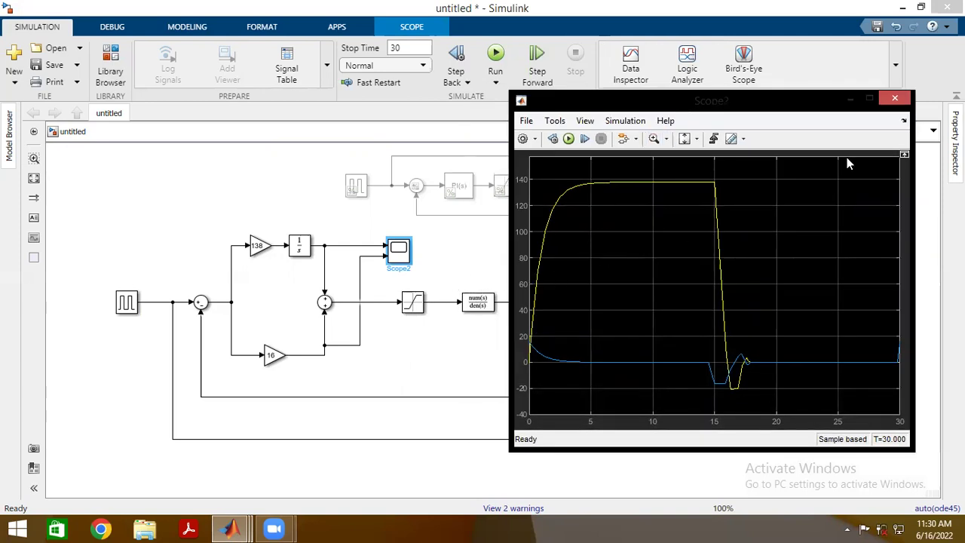
Add a Scope3 block left of the gain blocks and rerun the simulation
{"action": "left_click", "coordinate": [895, 98]}
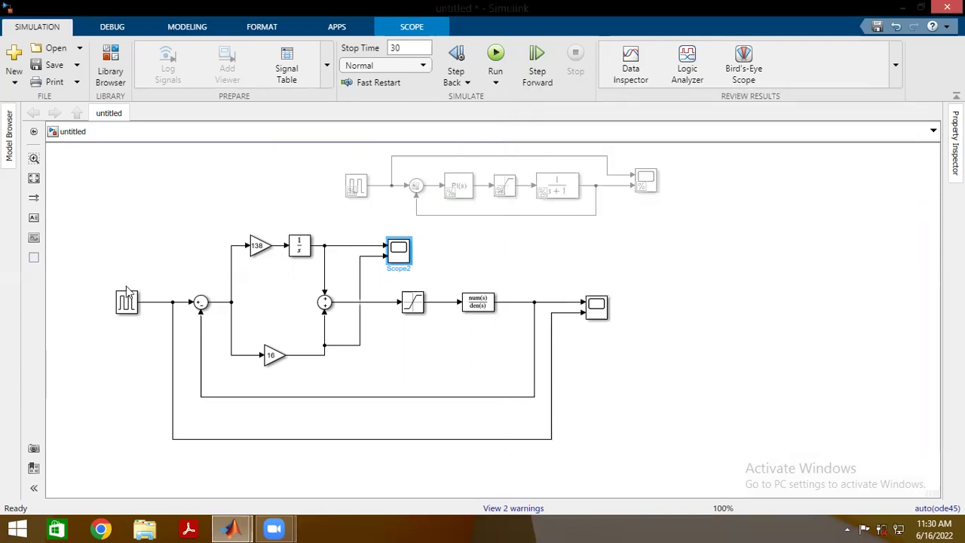
{"action": "left_click", "coordinate": [194, 256]}
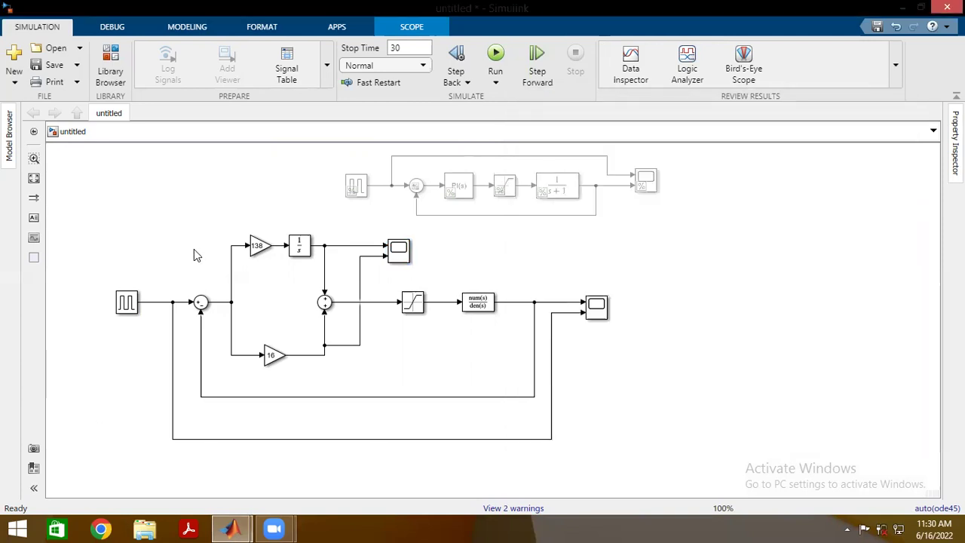
{"action": "double_click", "coordinate": [194, 254]}
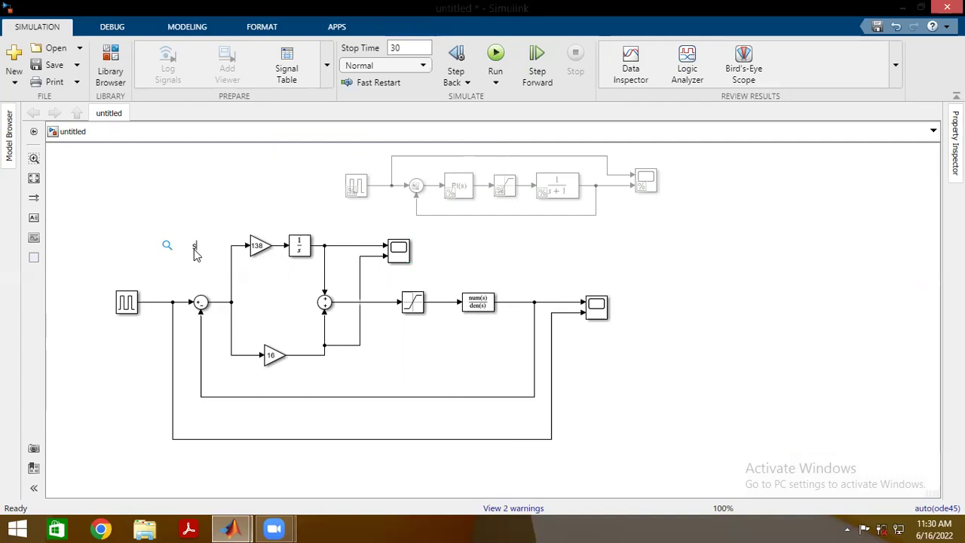
{"action": "type", "text": "scope"}
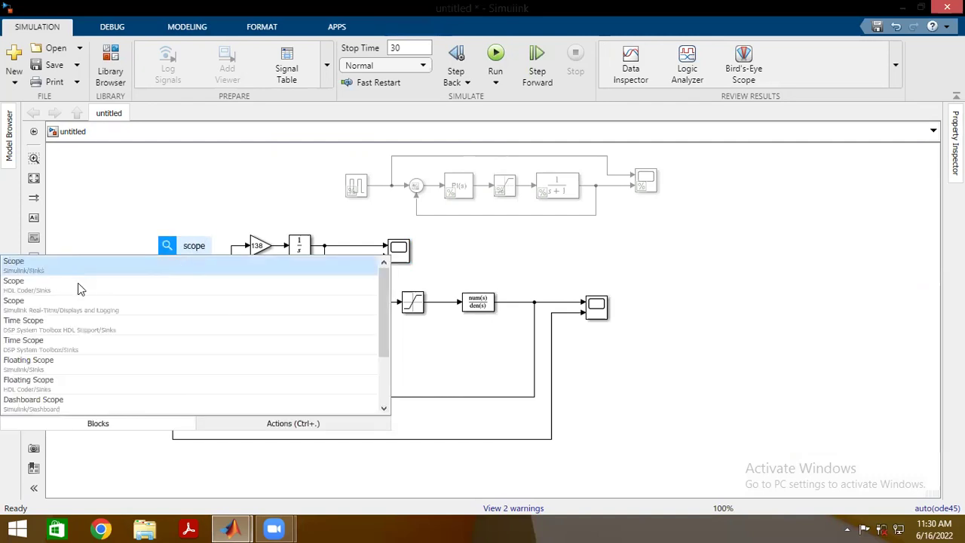
{"action": "left_click", "coordinate": [56, 268]}
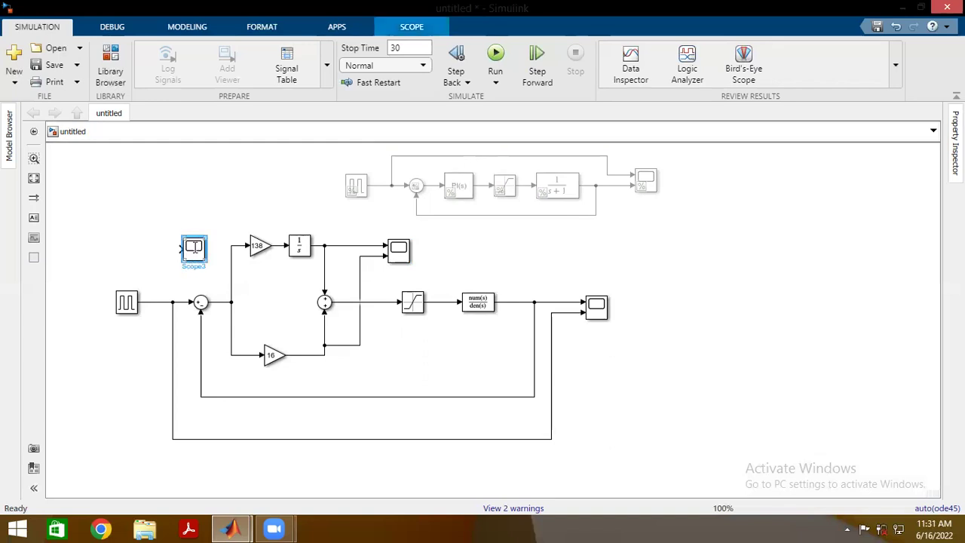
{"action": "left_click_drag", "start_coordinate": [194, 255], "coordinate": [202, 220]}
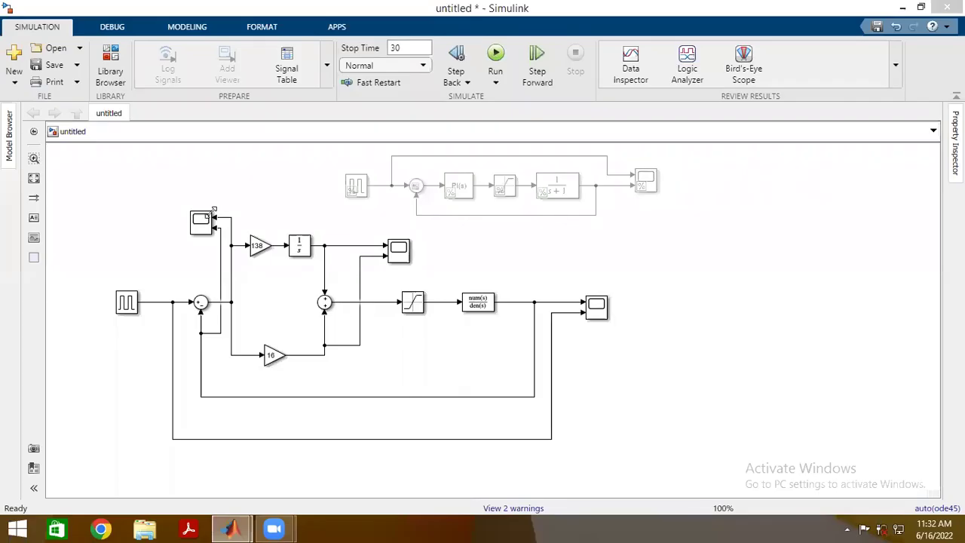
{"action": "left_click", "coordinate": [501, 59]}
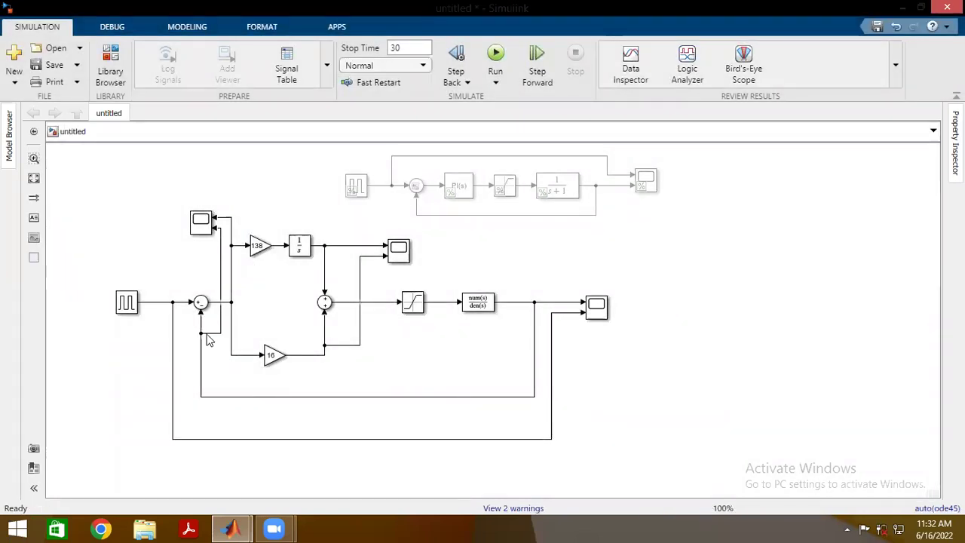
{"action": "left_click", "coordinate": [215, 220]}
{"action": "double_click", "coordinate": [200, 222]}
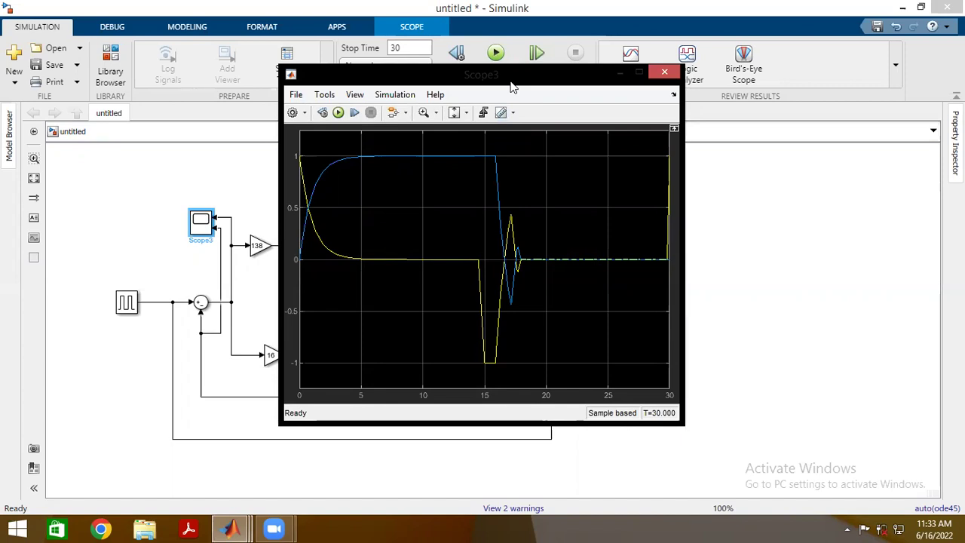
{"action": "left_click_drag", "start_coordinate": [510, 88], "coordinate": [519, 110]}
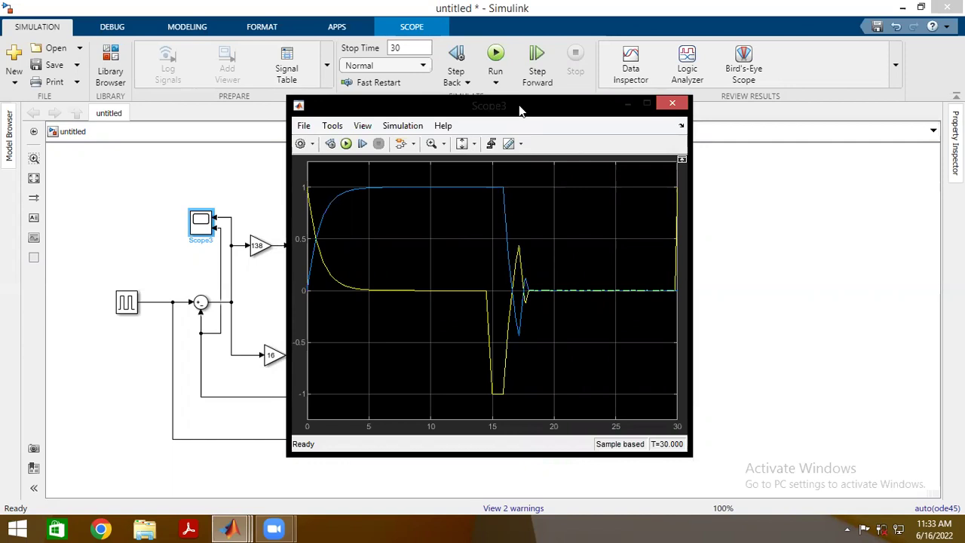
{"action": "left_click", "coordinate": [671, 104]}
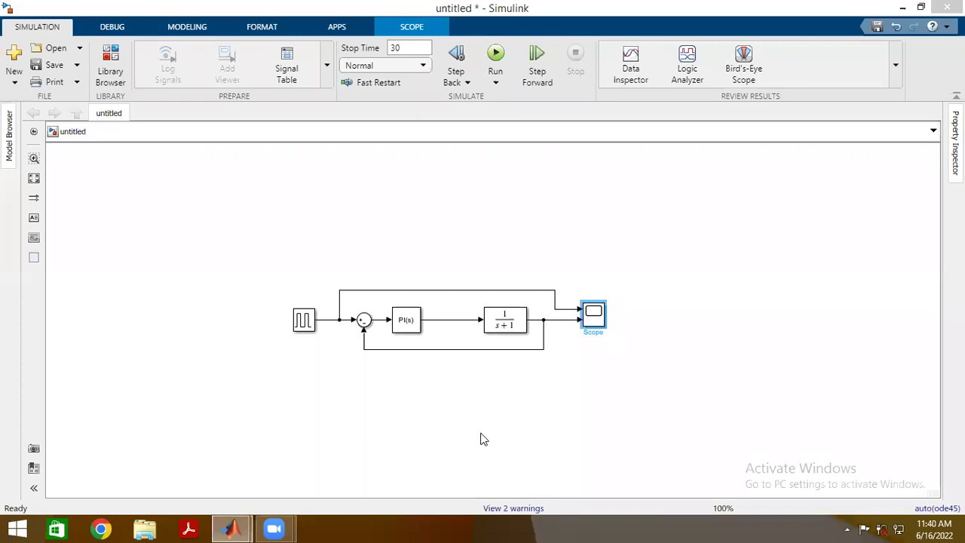
Swap the pulse generator for a Step block joined to the sum and scope lines
{"action": "left_click_drag", "start_coordinate": [405, 318], "coordinate": [420, 318]}
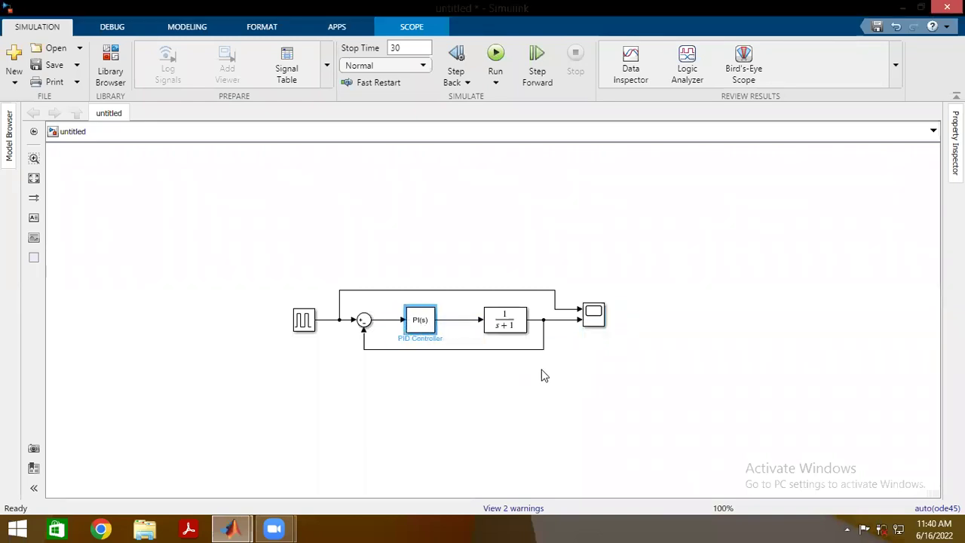
{"action": "left_click", "coordinate": [300, 321]}
{"action": "key", "text": "Delete"}
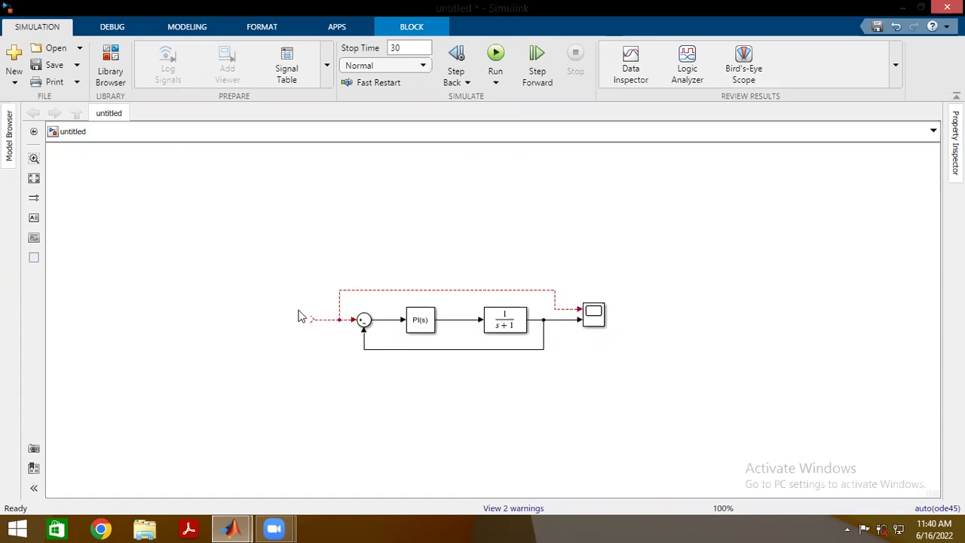
{"action": "double_click", "coordinate": [292, 320]}
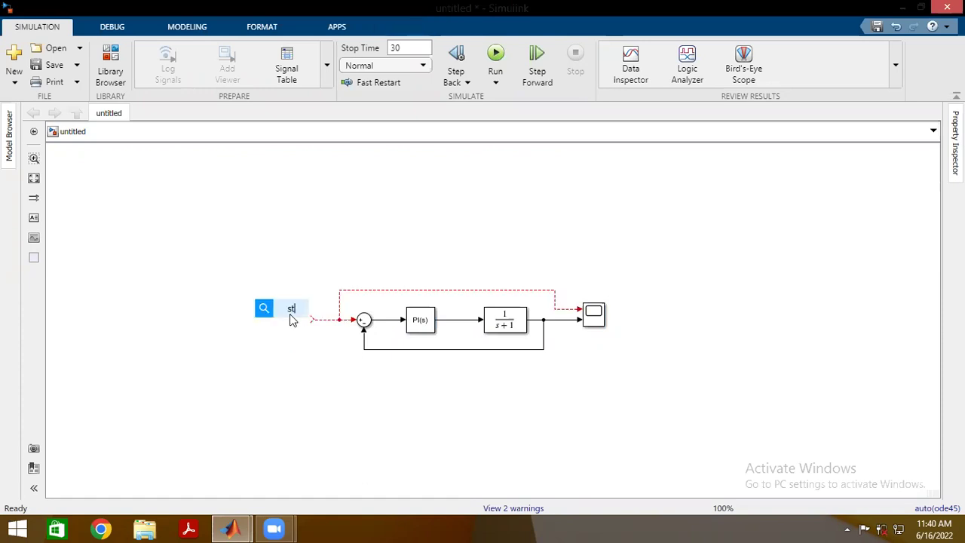
{"action": "type", "text": "step"}
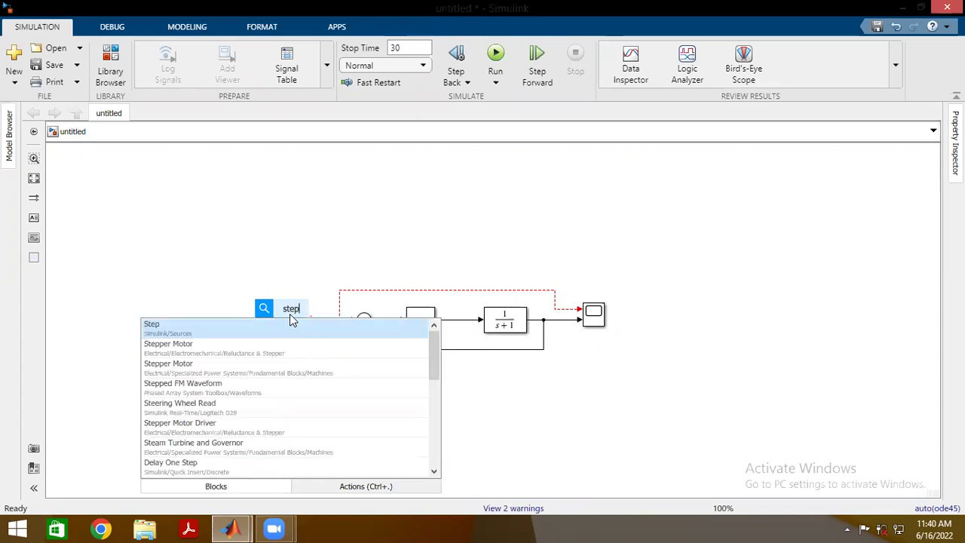
{"action": "left_click", "coordinate": [293, 335]}
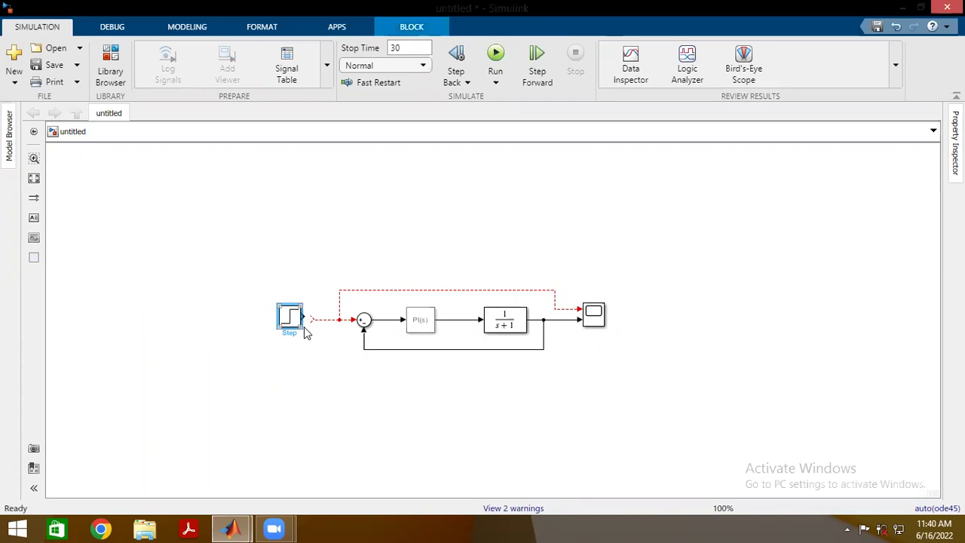
{"action": "left_click_drag", "start_coordinate": [285, 323], "coordinate": [295, 322]}
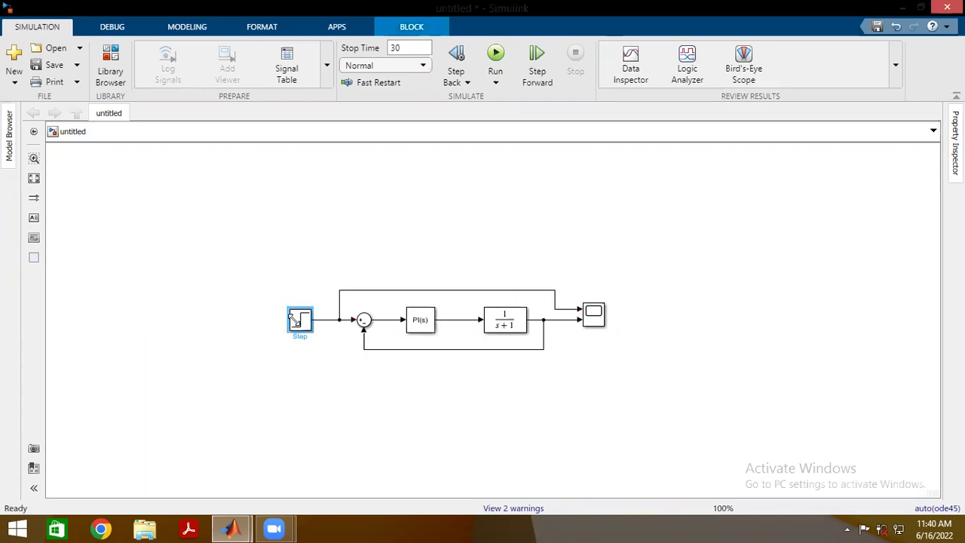
Set the PI(s) block's Proportional (P) and Integral (I) gains to 0 and apply
{"action": "left_click", "coordinate": [326, 379]}
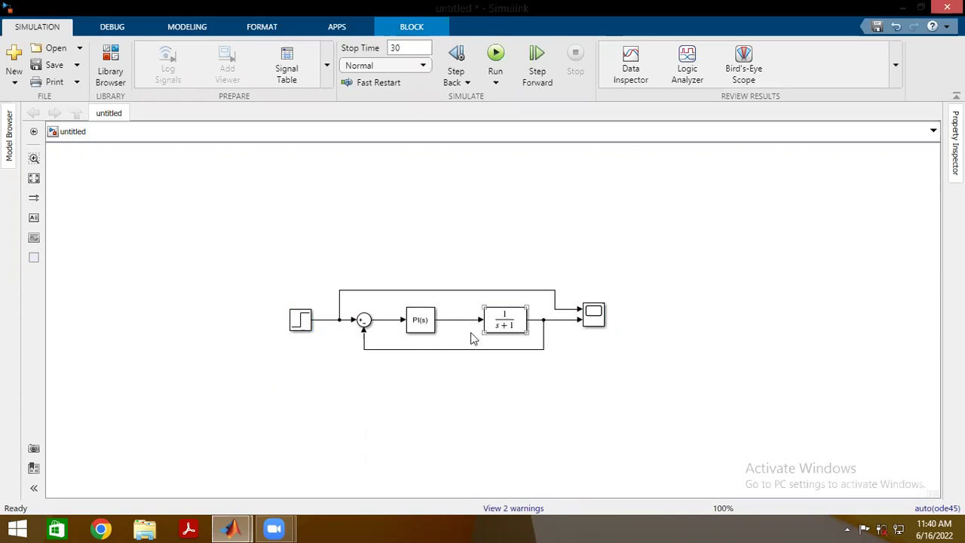
{"action": "left_click", "coordinate": [526, 390]}
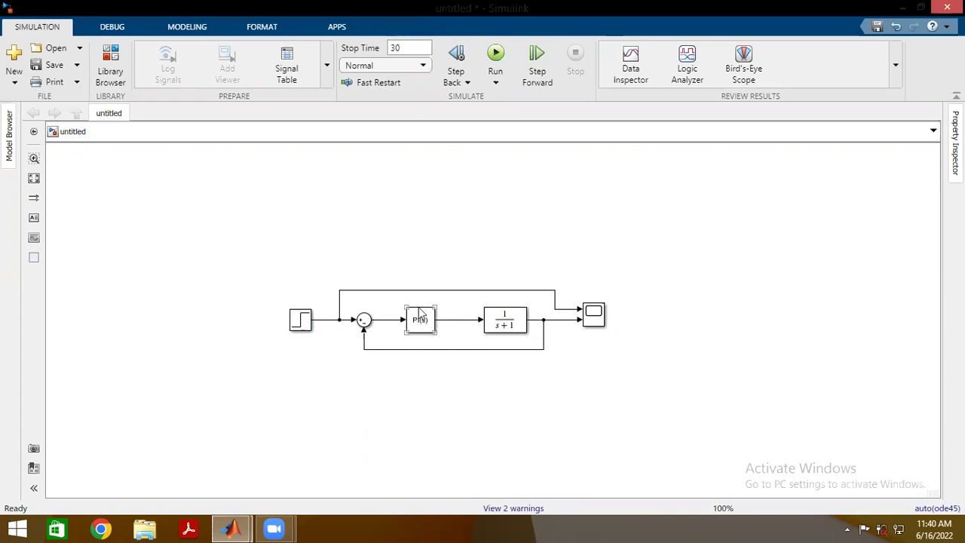
{"action": "left_click", "coordinate": [425, 330]}
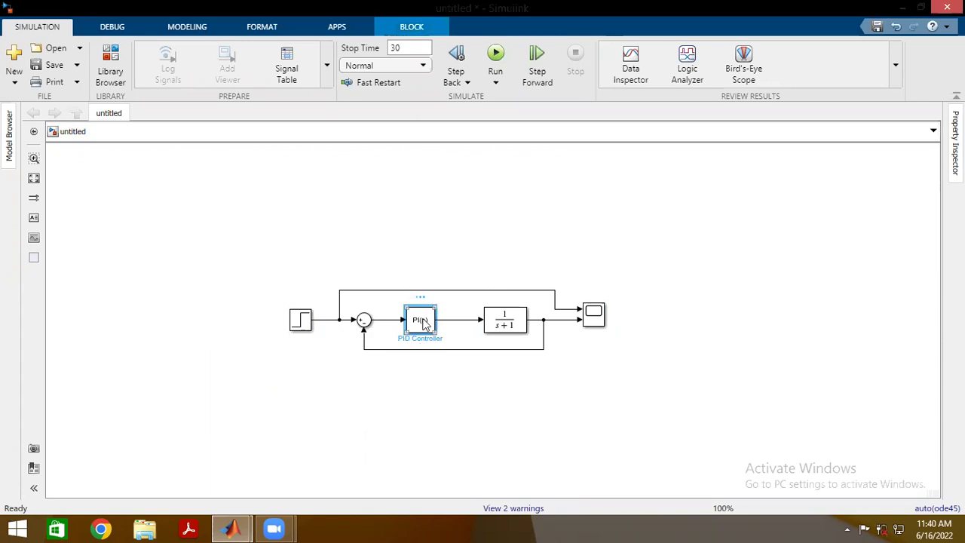
{"action": "double_click", "coordinate": [424, 322]}
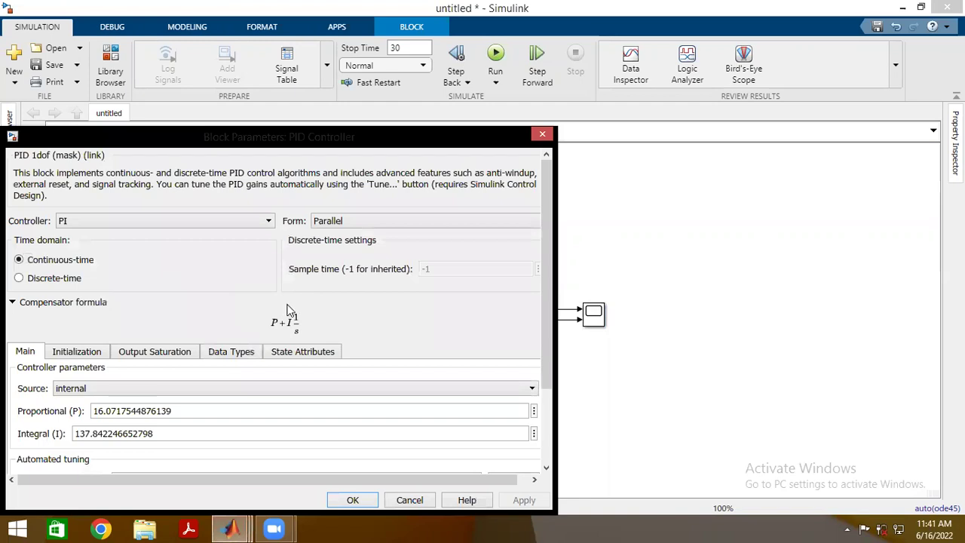
{"action": "scroll", "coordinate": [397, 349], "scroll_direction": "down", "scroll_amount": 3}
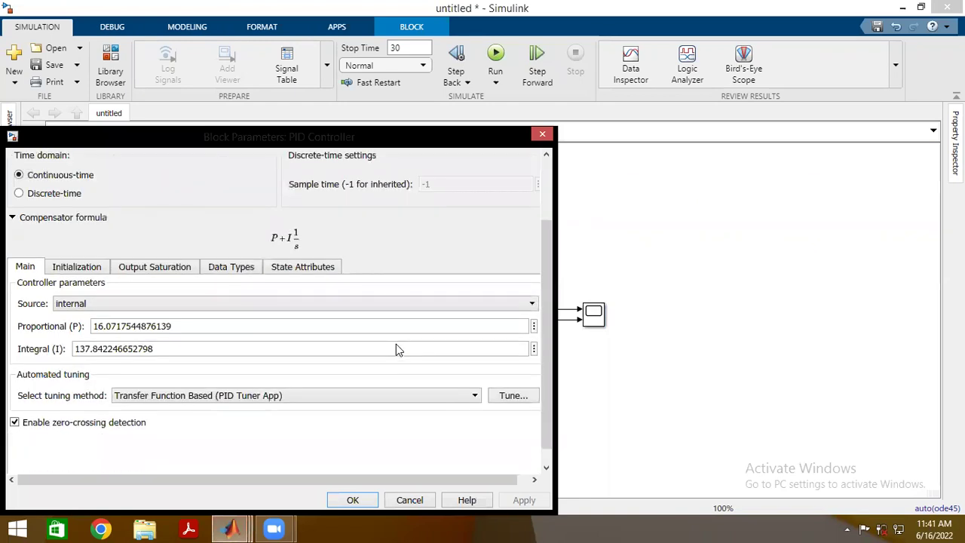
{"action": "double_click", "coordinate": [201, 327]}
{"action": "type", "text": "0"}
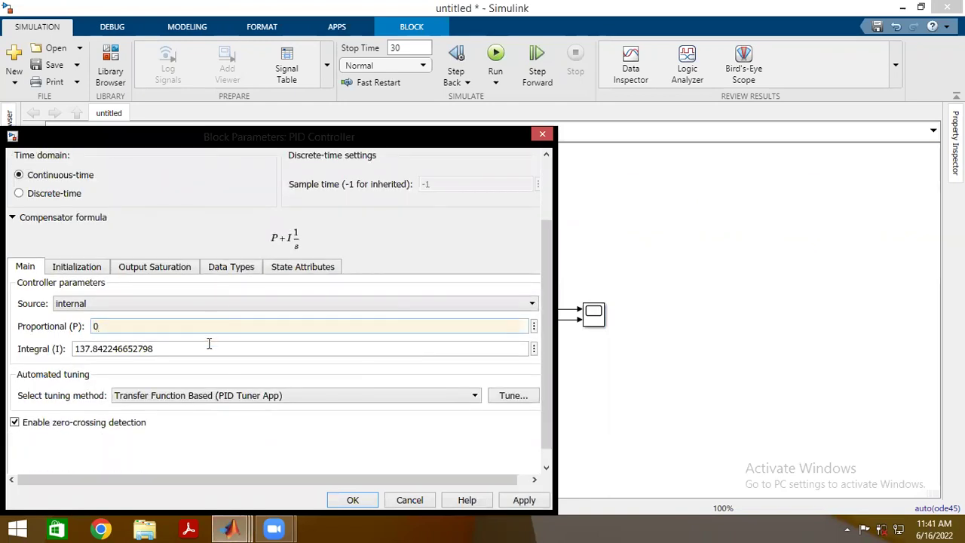
{"action": "double_click", "coordinate": [202, 351]}
{"action": "type", "text": "0"}
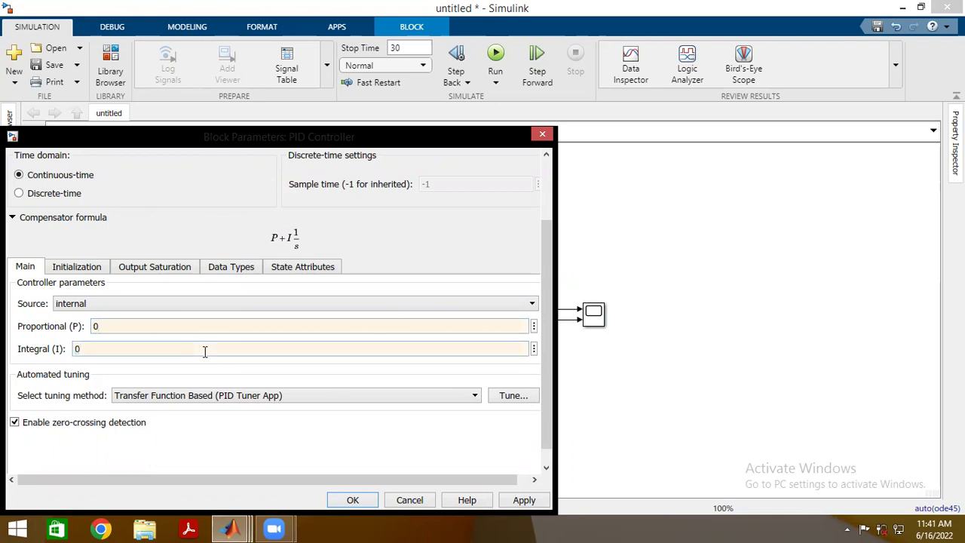
{"action": "left_click", "coordinate": [520, 503]}
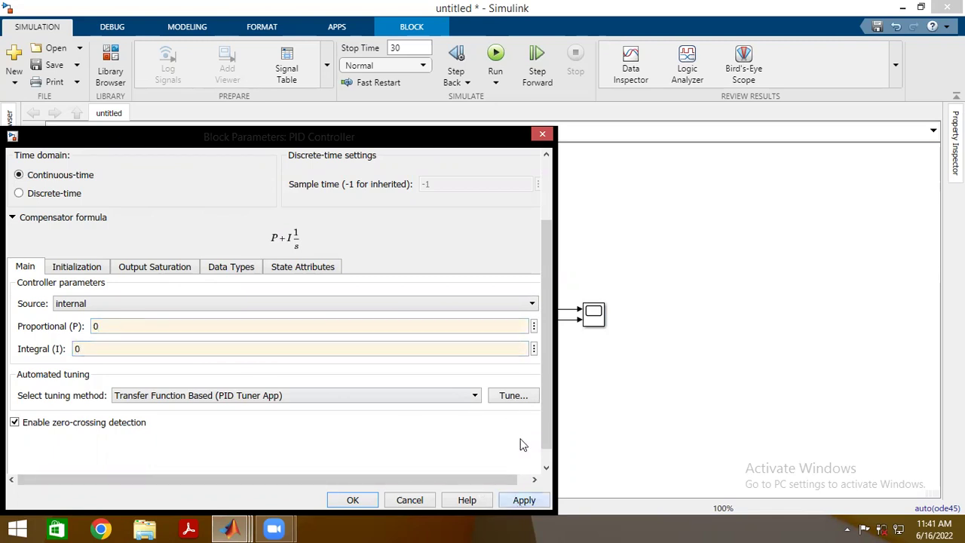
Auto-tune the PI controller and push the response to 0.1123 s, giving P = 14.92, I = 174
{"action": "left_click", "coordinate": [509, 399]}
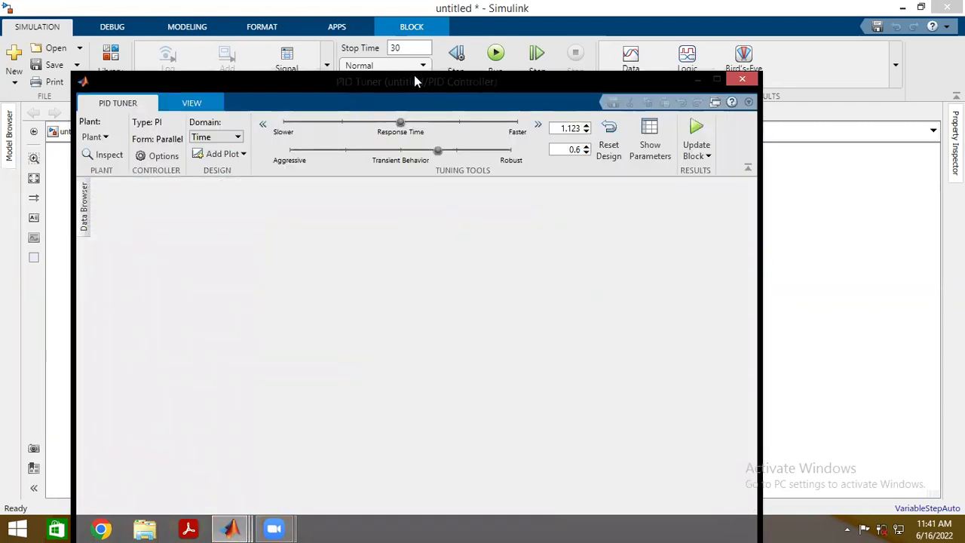
{"action": "left_click_drag", "start_coordinate": [414, 75], "coordinate": [437, 22]}
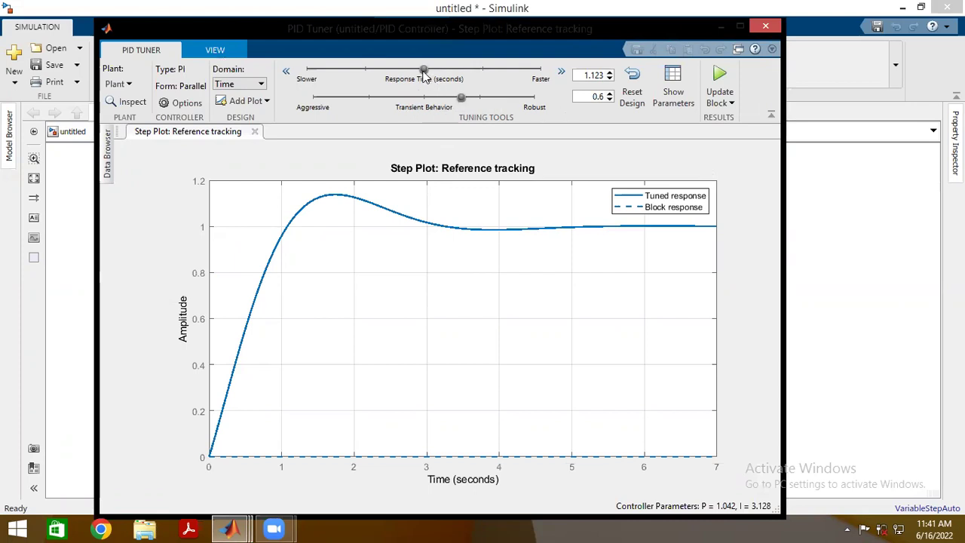
{"action": "left_click_drag", "start_coordinate": [425, 73], "coordinate": [500, 100]}
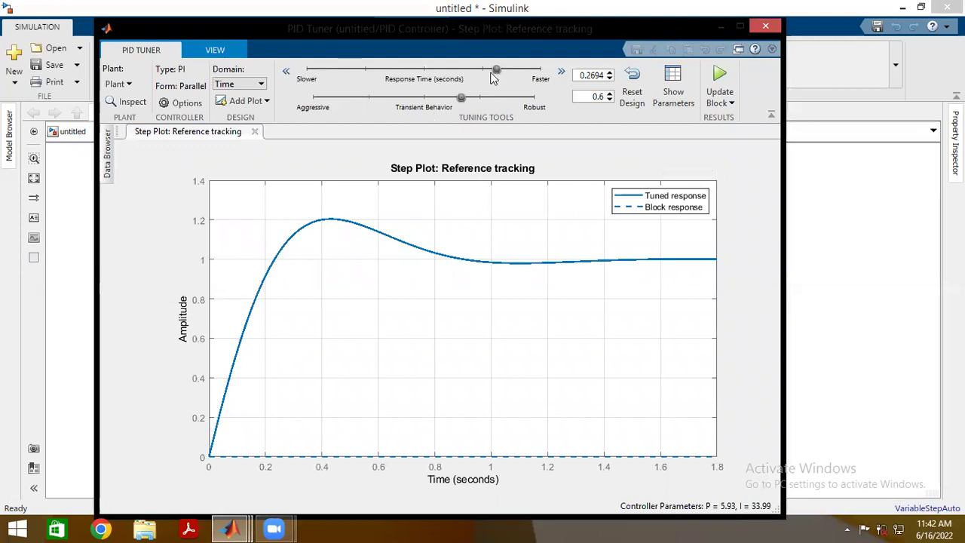
{"action": "left_click_drag", "start_coordinate": [498, 72], "coordinate": [528, 98]}
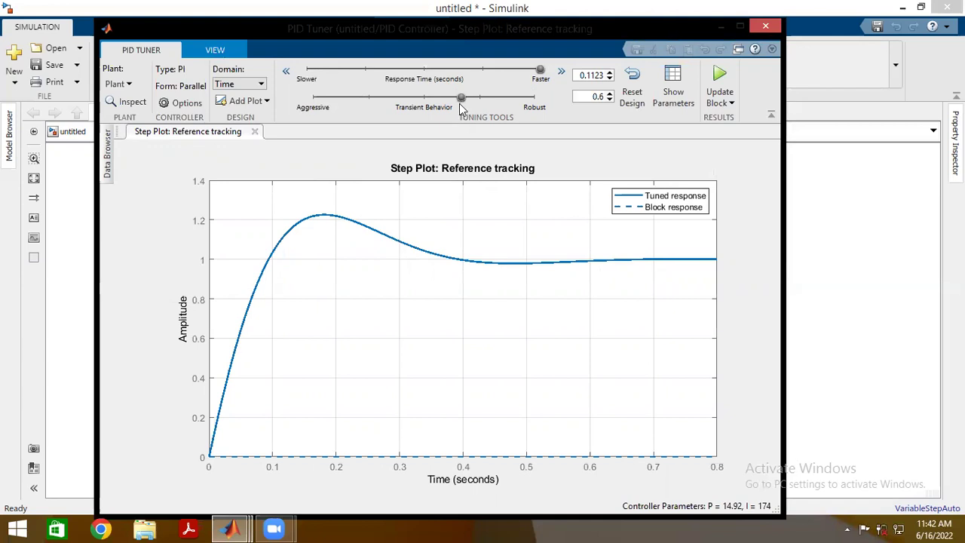
Adjust response time to 0.2694 s and transient behavior to 0.873, yielding P = 7.369, I = 10.01
{"action": "left_click_drag", "start_coordinate": [462, 104], "coordinate": [533, 106]}
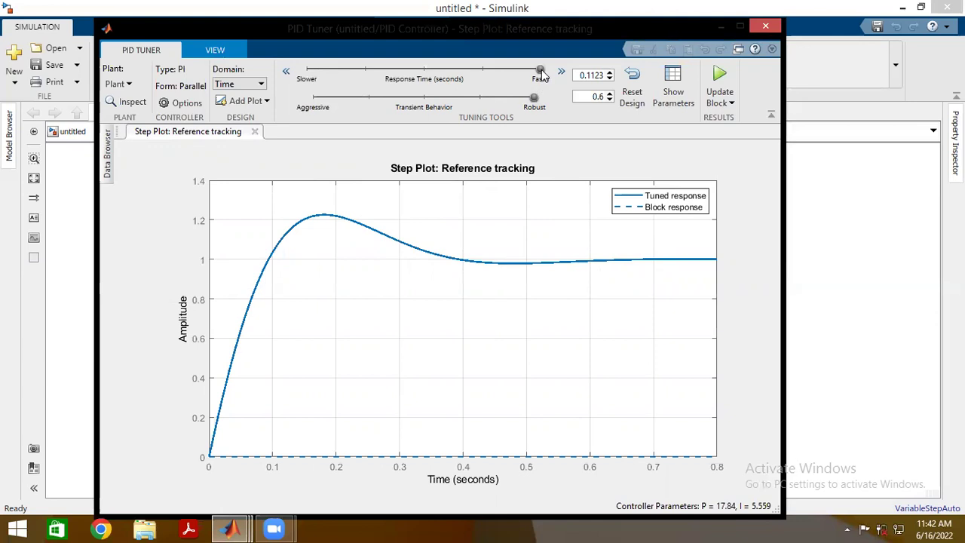
{"action": "left_click_drag", "start_coordinate": [540, 71], "coordinate": [517, 71]}
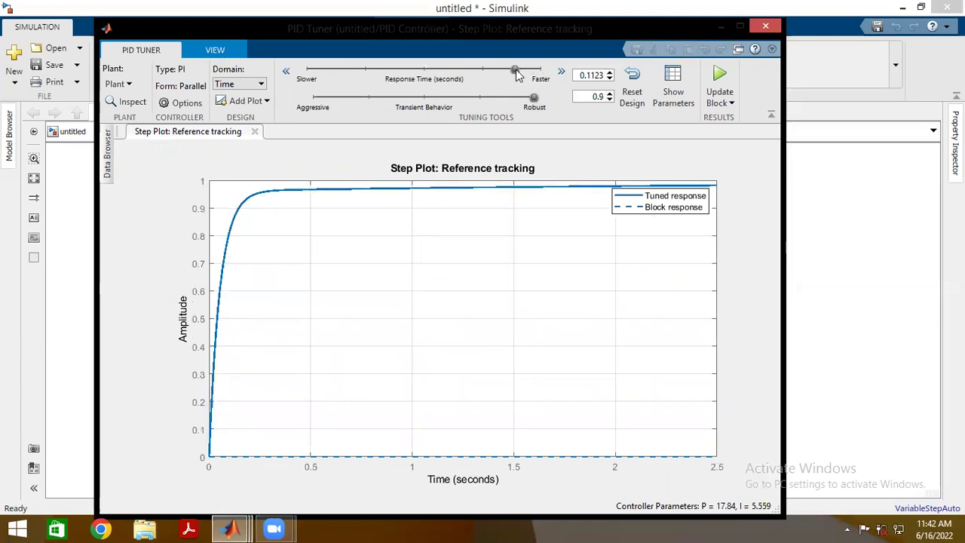
{"action": "left_click_drag", "start_coordinate": [517, 75], "coordinate": [540, 71]}
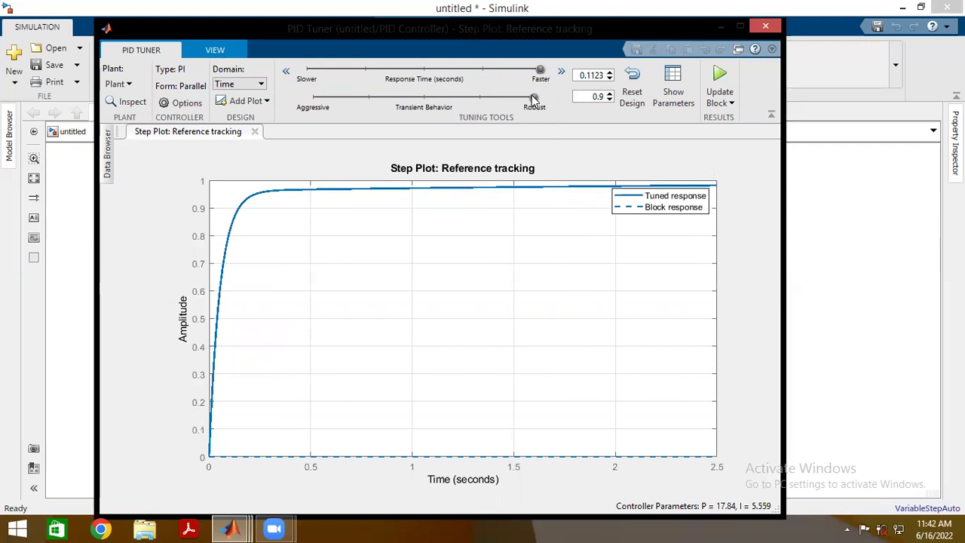
{"action": "left_click_drag", "start_coordinate": [532, 99], "coordinate": [510, 100]}
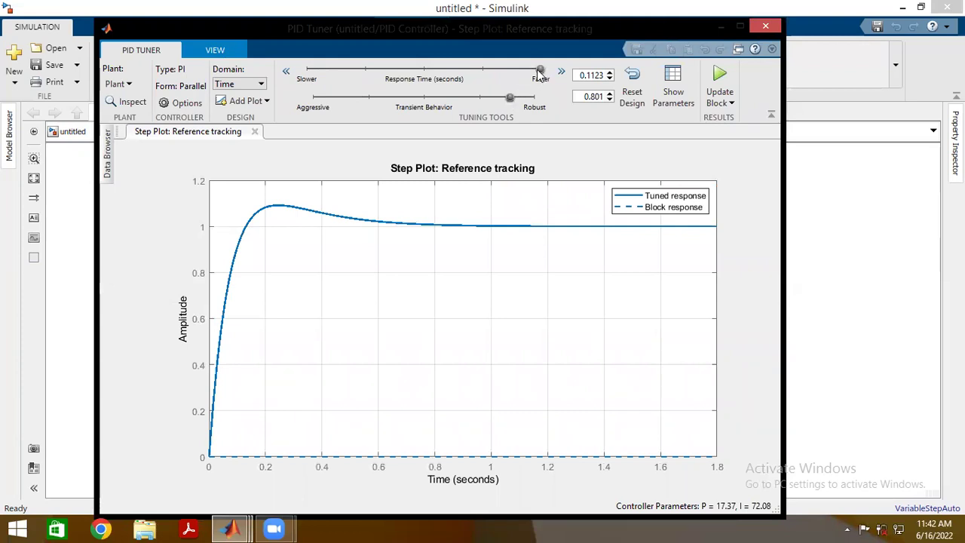
{"action": "left_click_drag", "start_coordinate": [539, 73], "coordinate": [498, 73]}
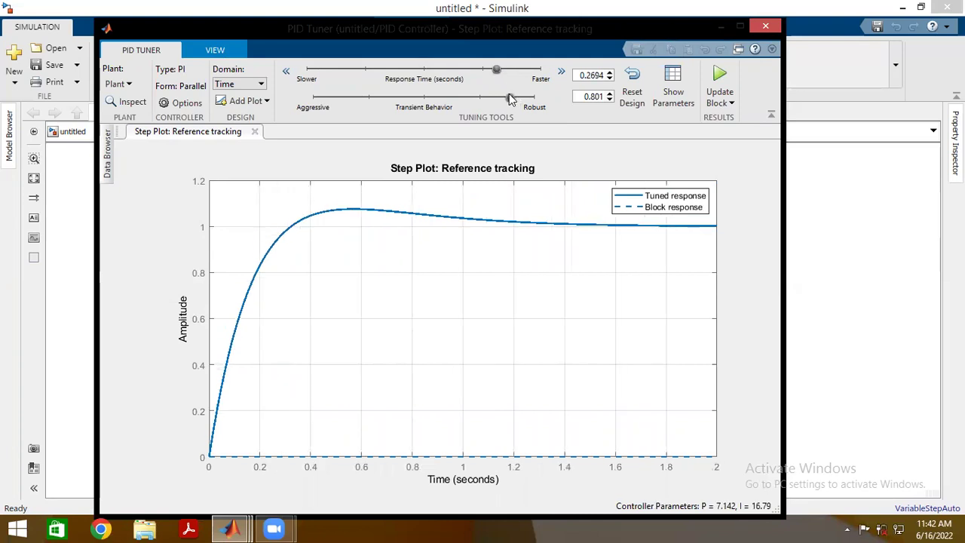
{"action": "left_click_drag", "start_coordinate": [510, 97], "coordinate": [525, 98]}
{"action": "left_click_drag", "start_coordinate": [528, 100], "coordinate": [531, 101]}
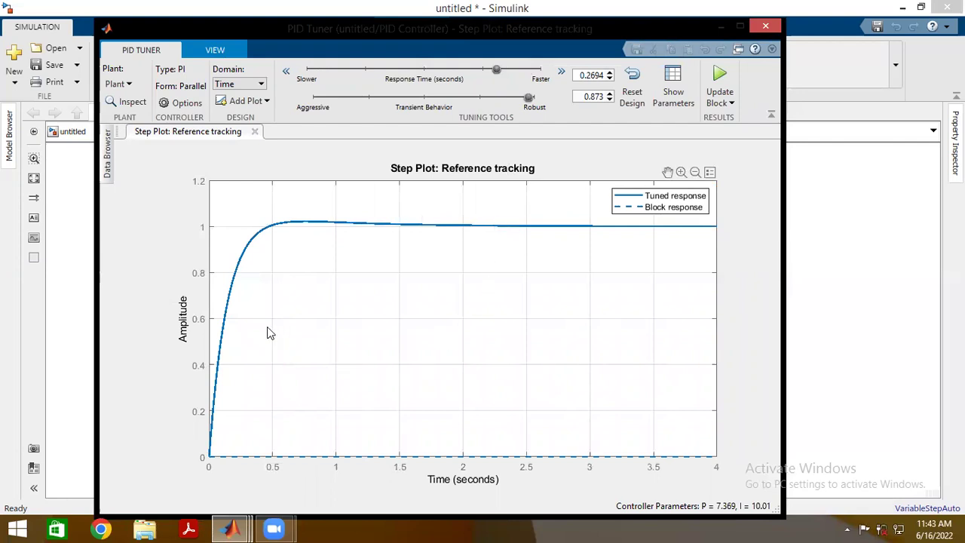
Write P = 7.369 and I = 10.01 into the PID Controller block and close the tuner and parameters dialog
{"action": "left_click", "coordinate": [719, 73]}
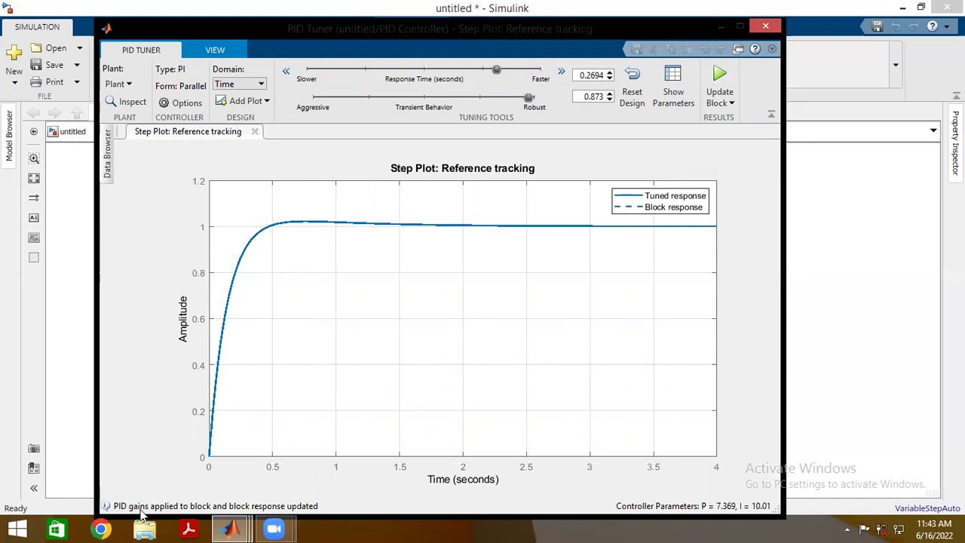
{"action": "left_click", "coordinate": [765, 29]}
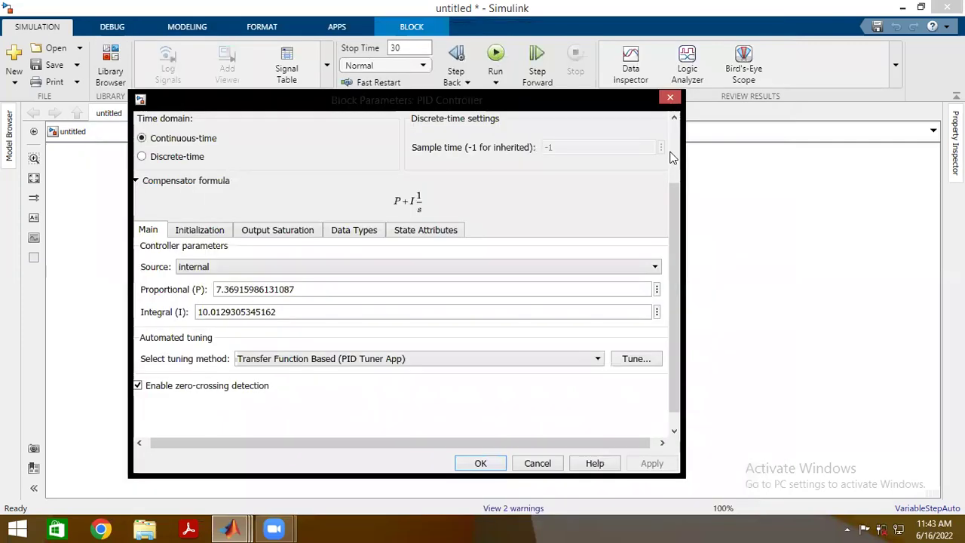
{"action": "left_click", "coordinate": [669, 96]}
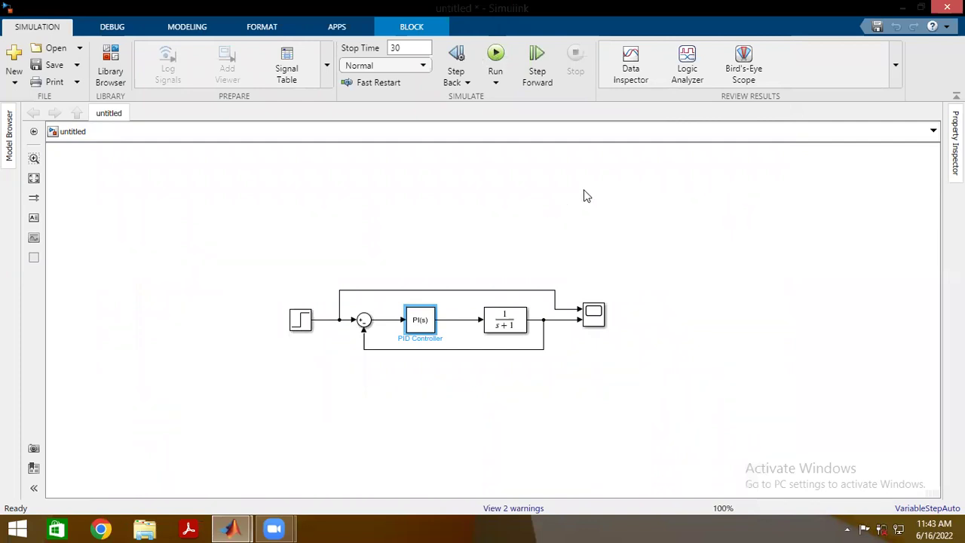
Simulate the model and confirm in the Scope that the output settles at 1 within about 3 s
{"action": "left_click", "coordinate": [495, 56]}
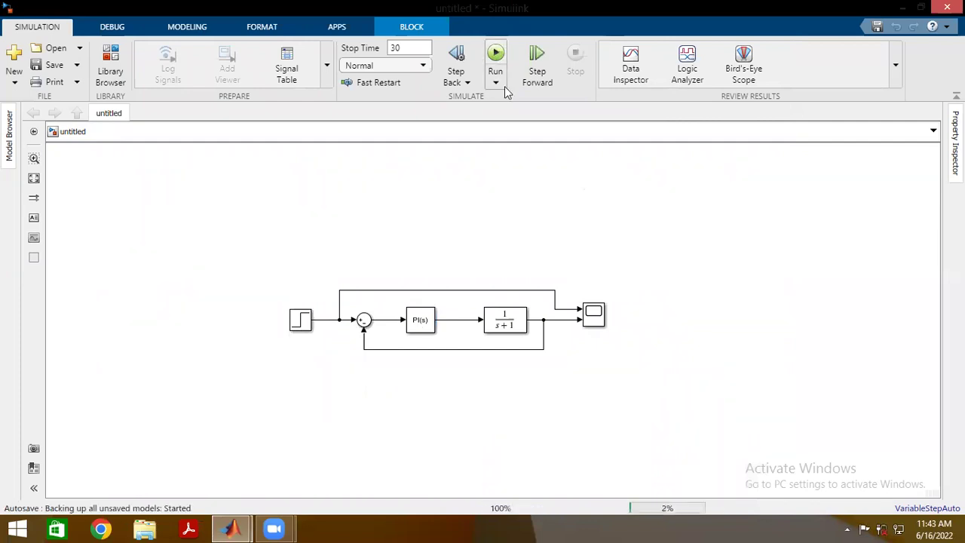
{"action": "left_click", "coordinate": [594, 320]}
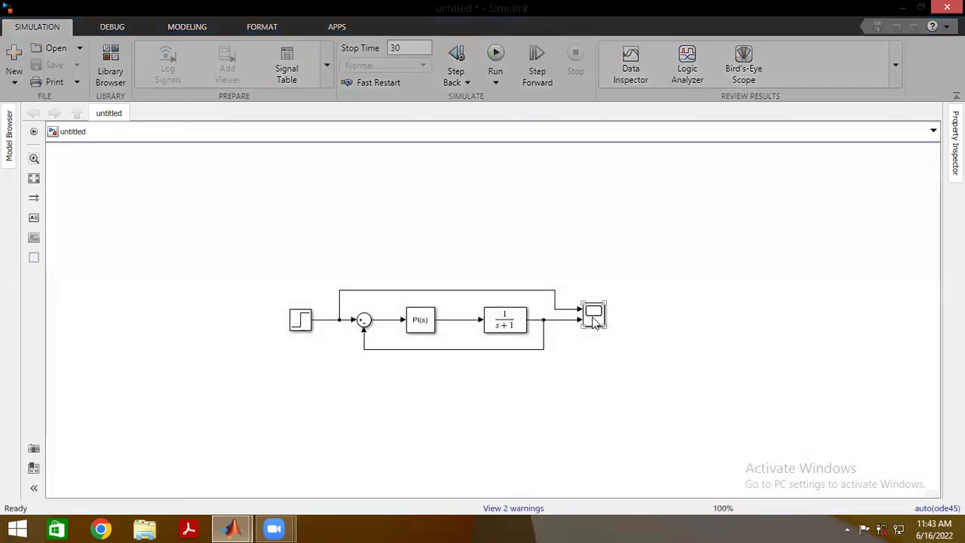
{"action": "double_click", "coordinate": [594, 320]}
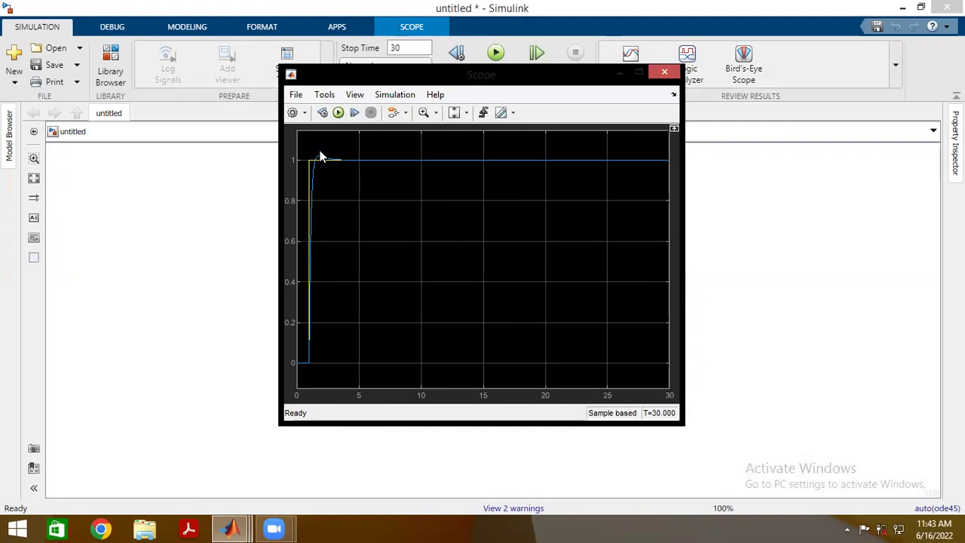
{"action": "left_click", "coordinate": [664, 72]}
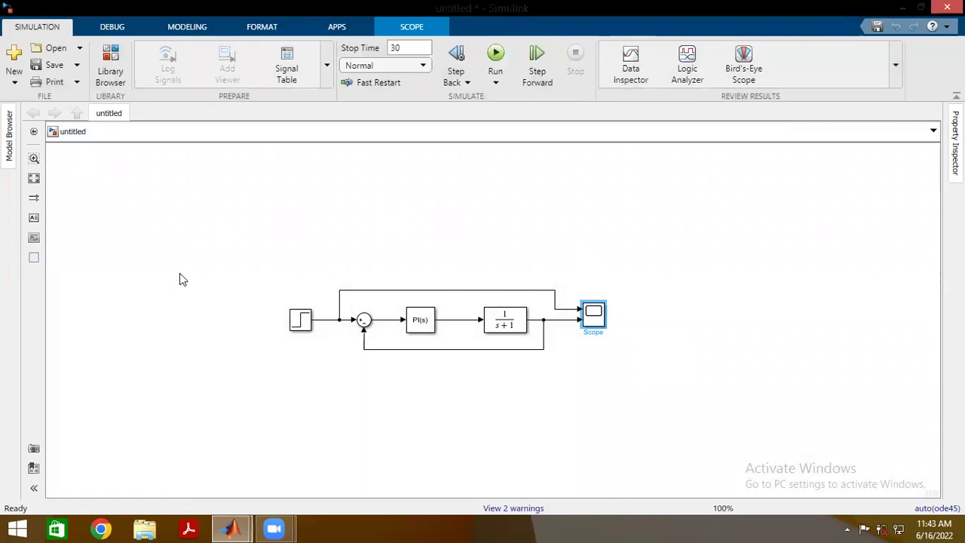